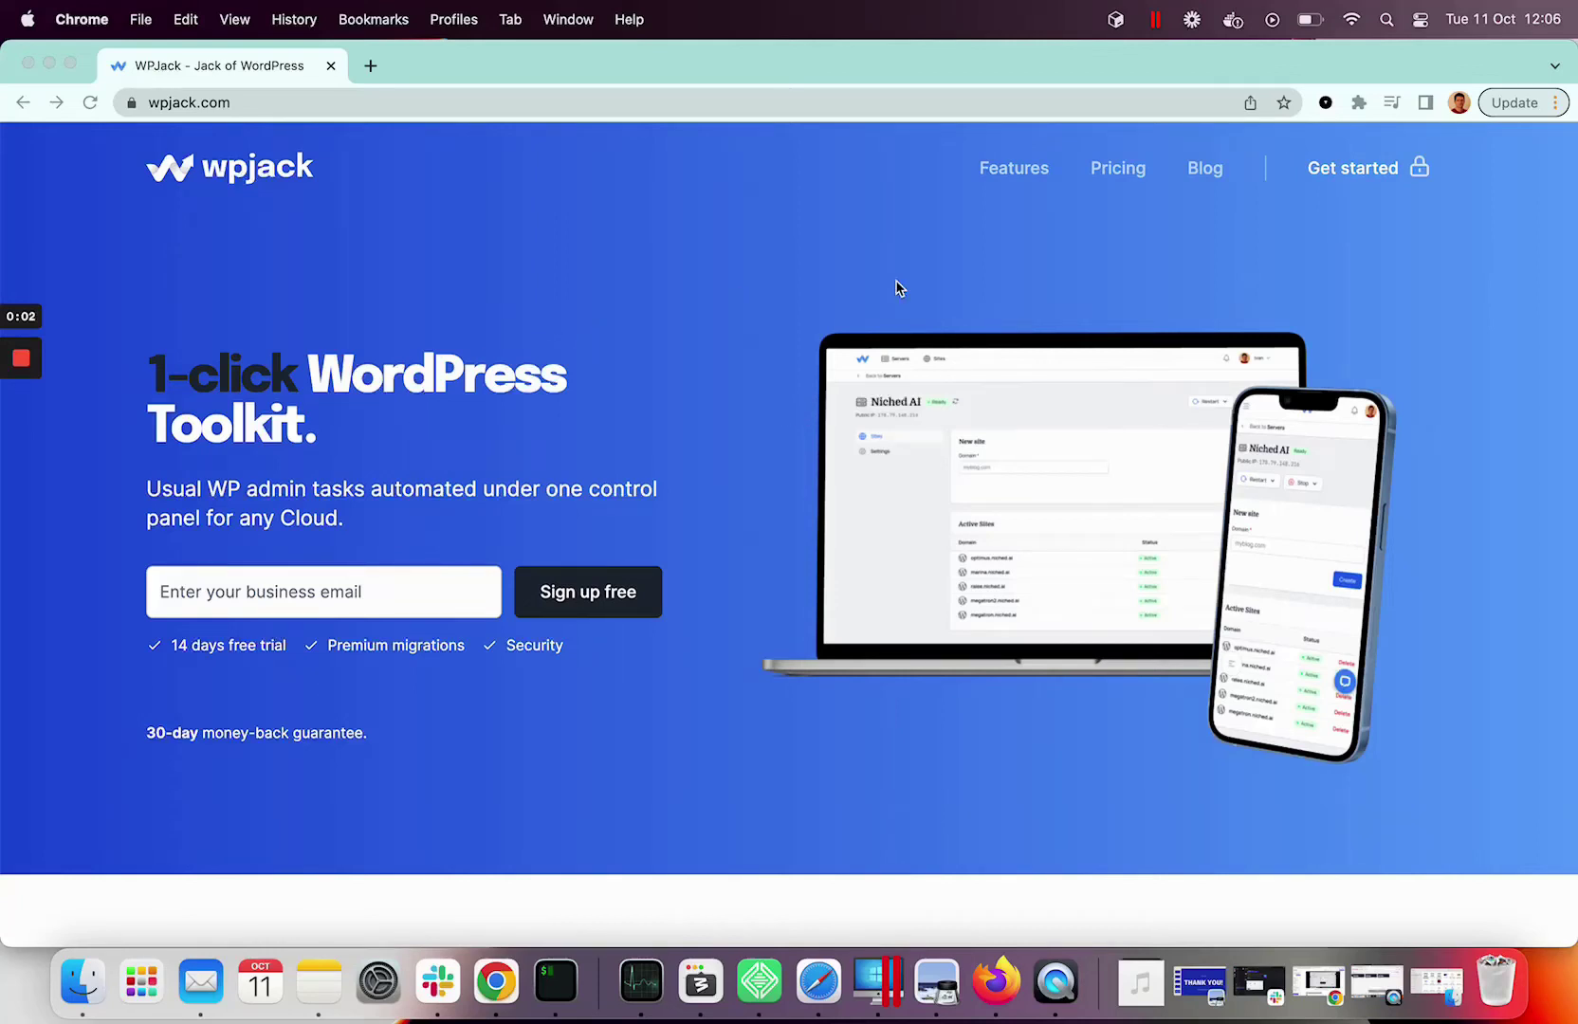
# Sign up for WPJack from wpjack.com and reach the Create your First Server & Site page
pyautogui.click(1358, 172)
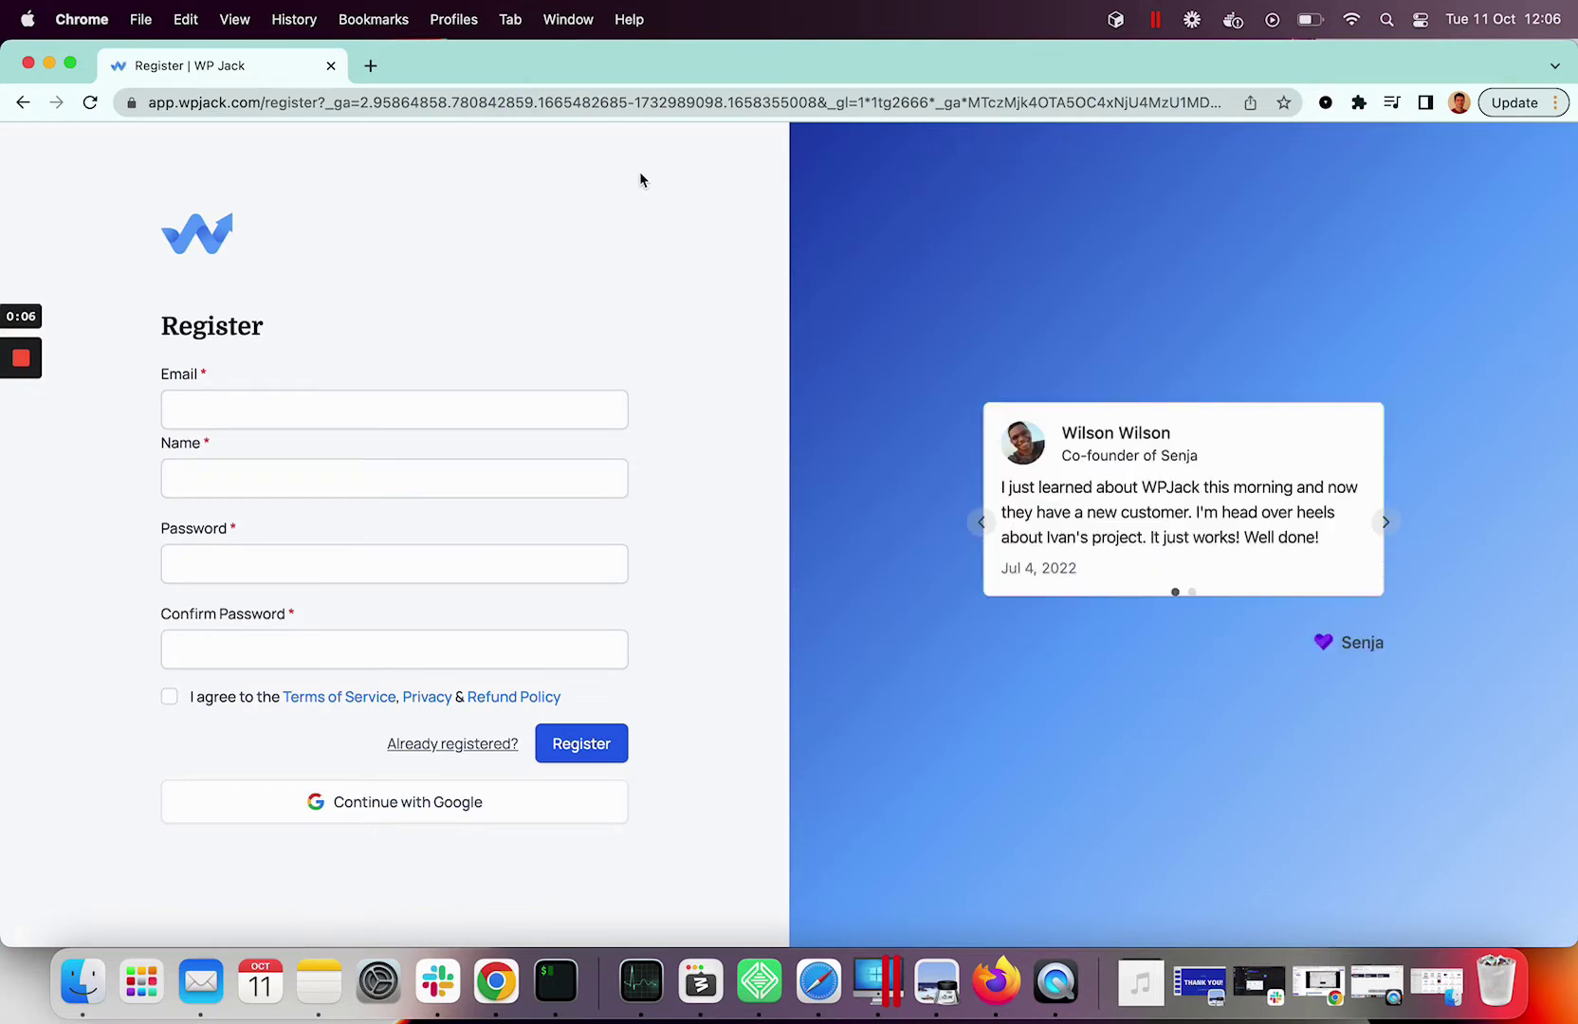
pyautogui.moveTo(23, 353)
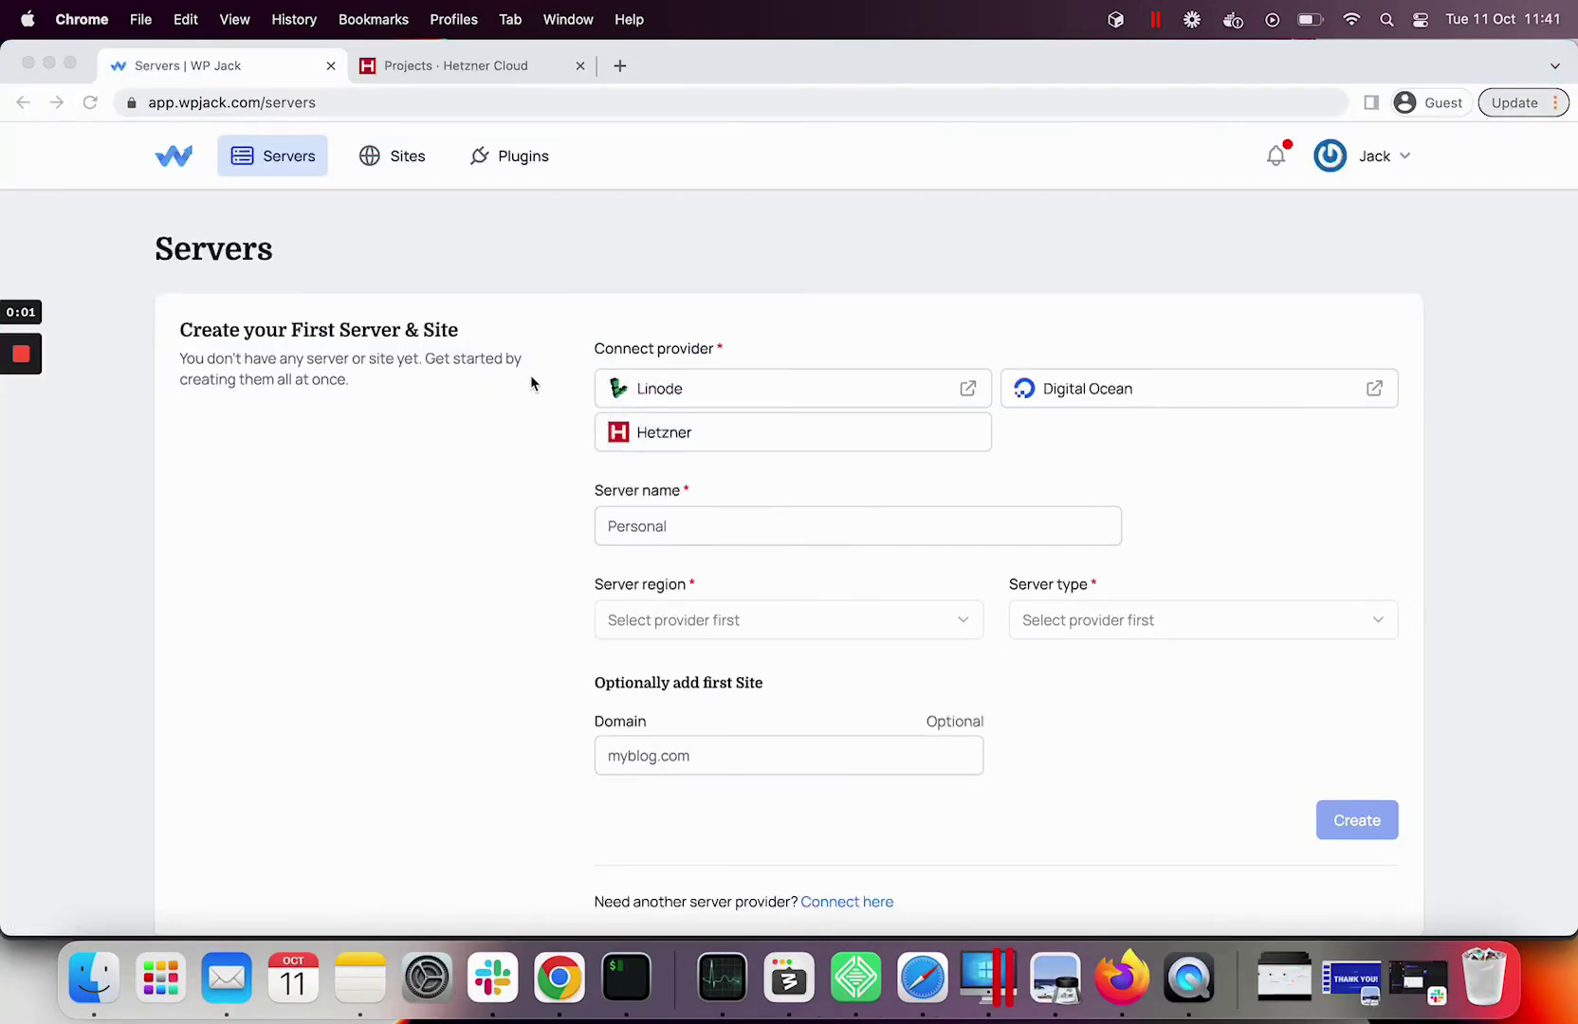
# Choose Hetzner as the cloud provider to connect in WPJack
pyautogui.scroll(-2, 531, 380)
pyautogui.scroll(-1, 530, 380)
pyautogui.click(537, 423)
pyautogui.click(696, 413)
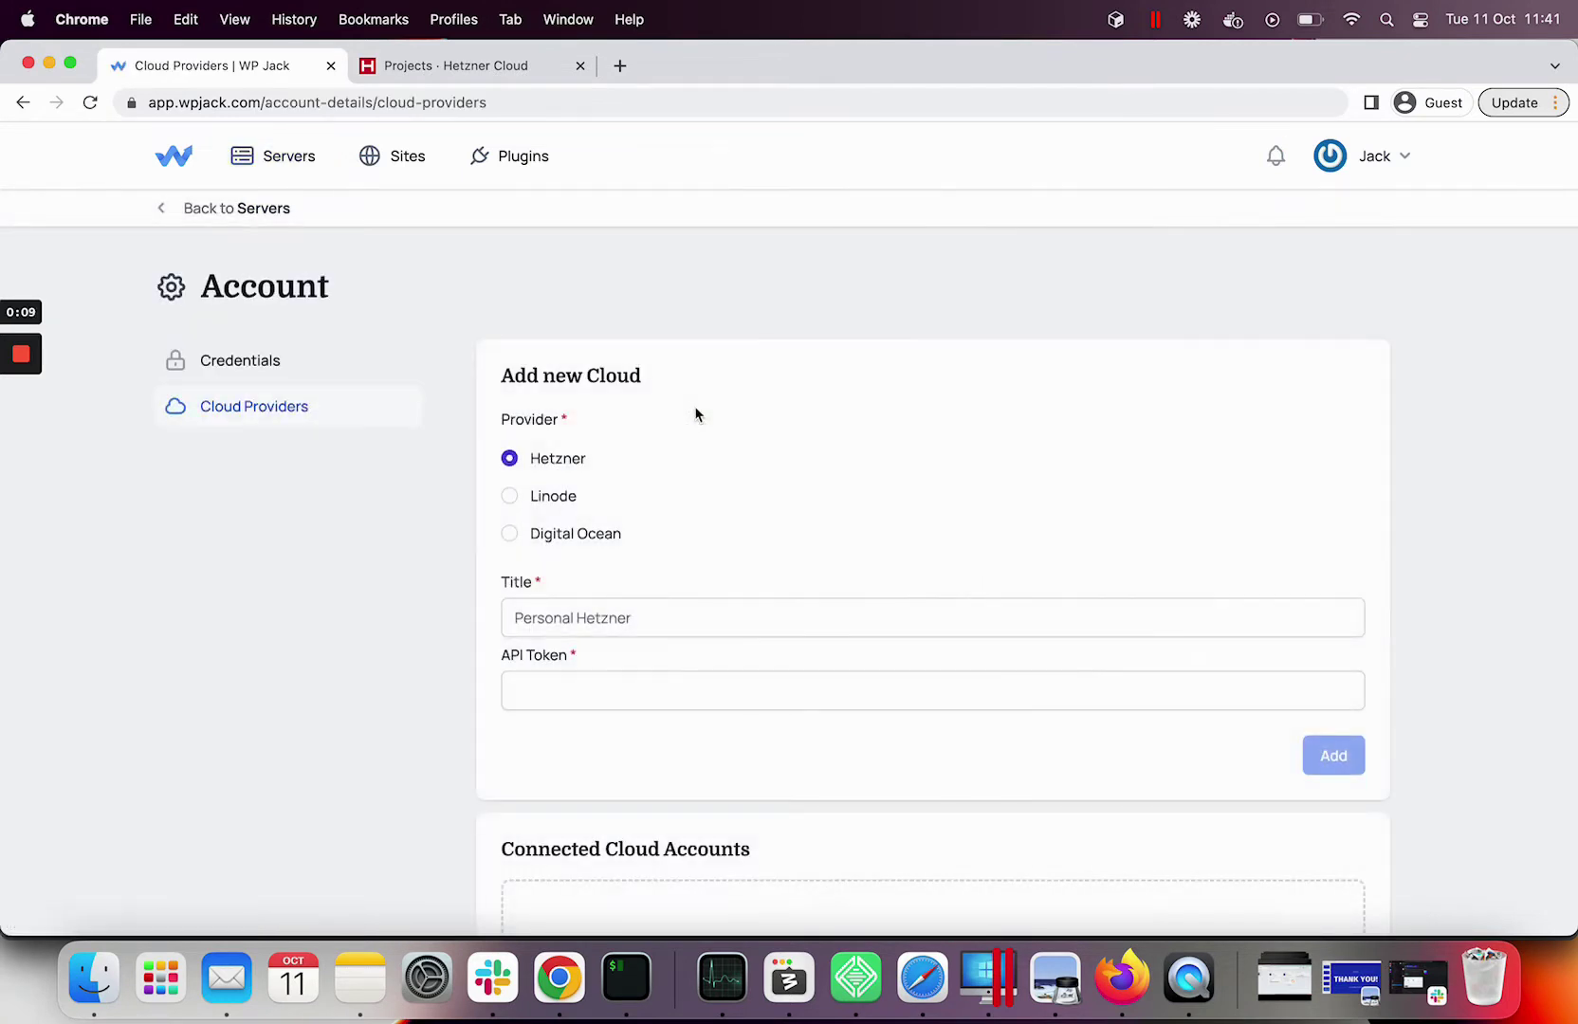
# Focus the empty API Token field, then switch to the Hetzner Cloud projects page
pyautogui.scroll(-2, 697, 415)
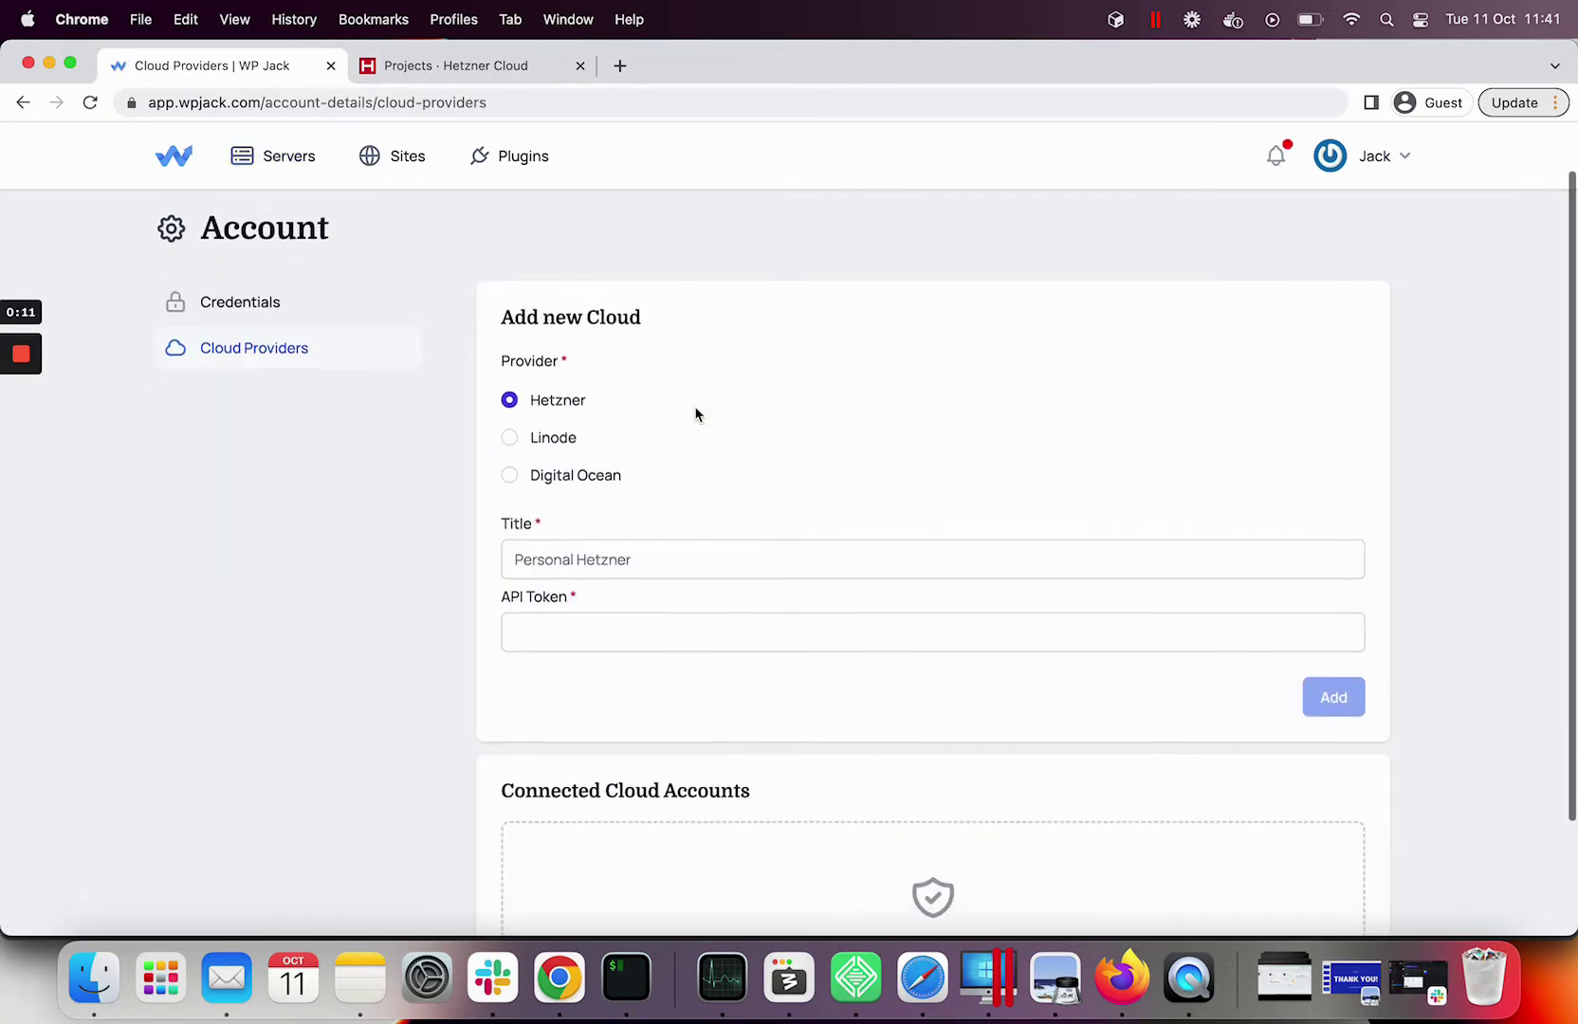
pyautogui.click(570, 607)
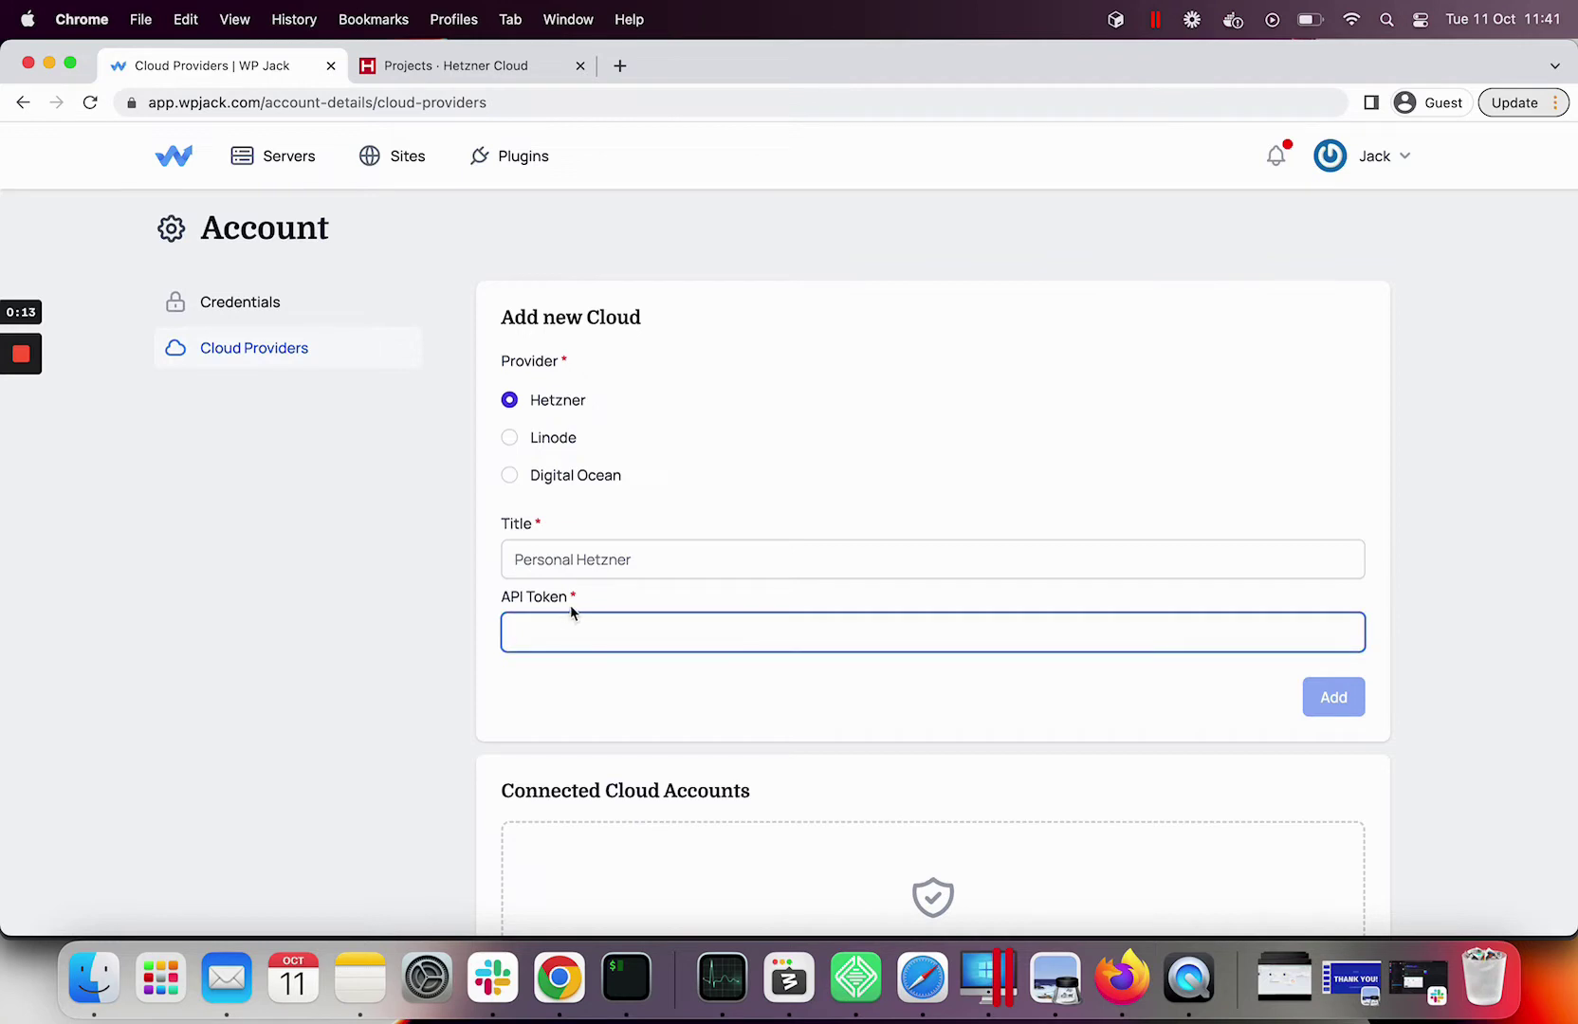
pyautogui.tripleClick(561, 603)
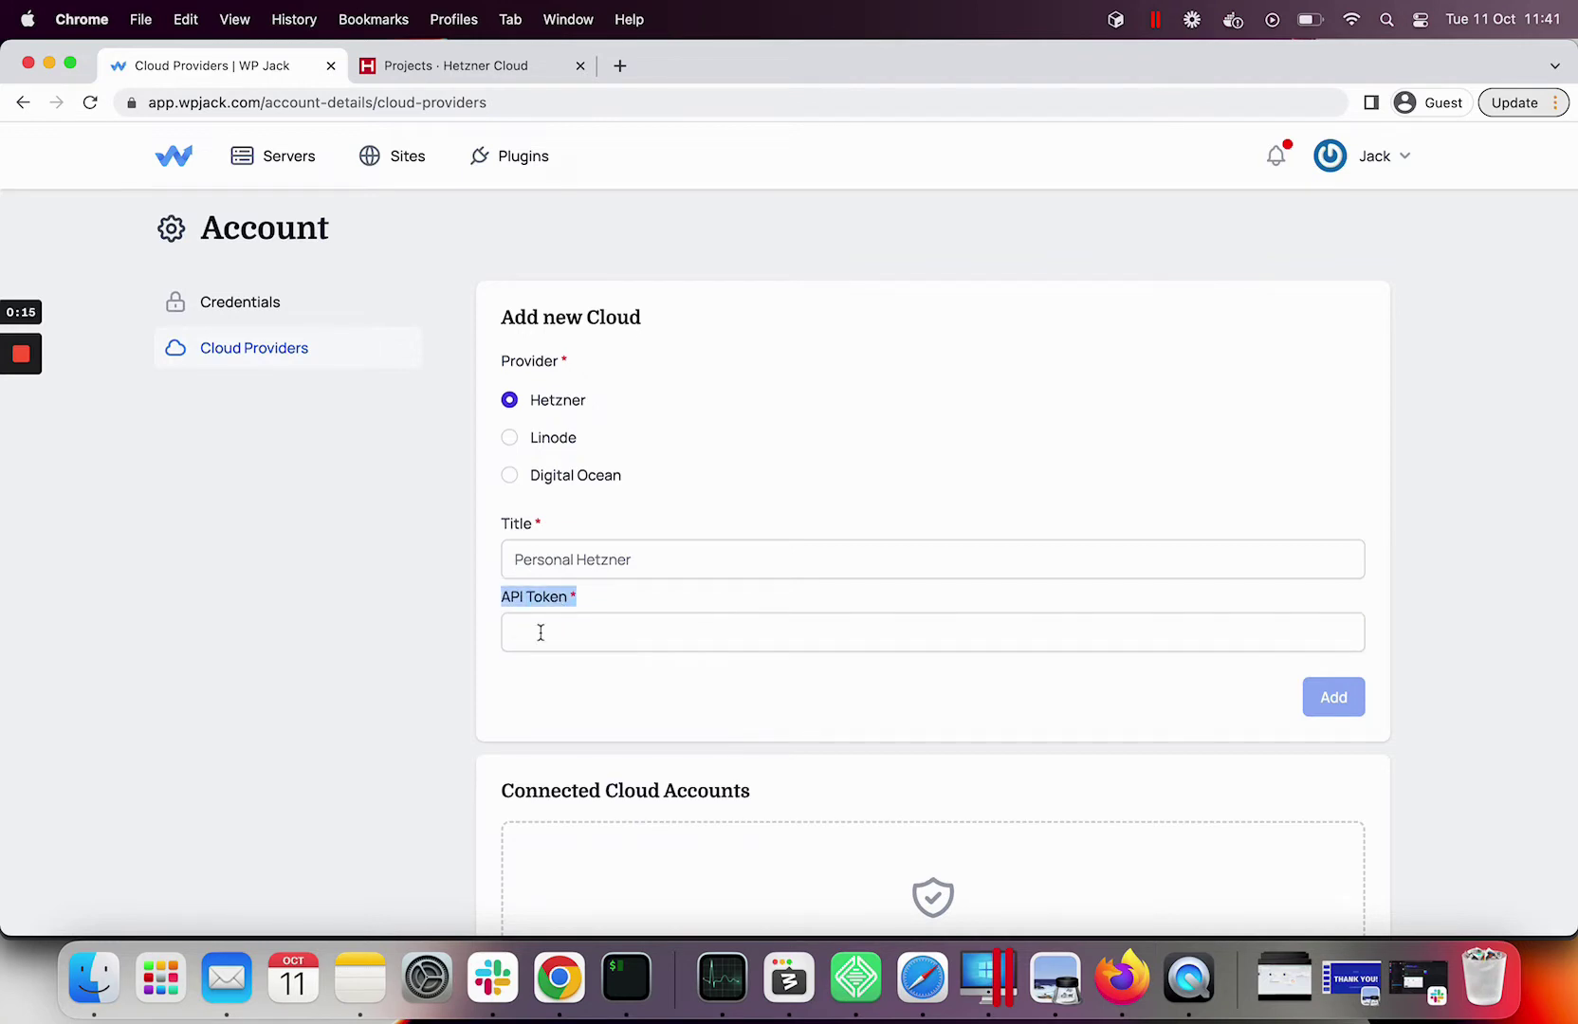
pyautogui.click(541, 633)
pyautogui.click(427, 68)
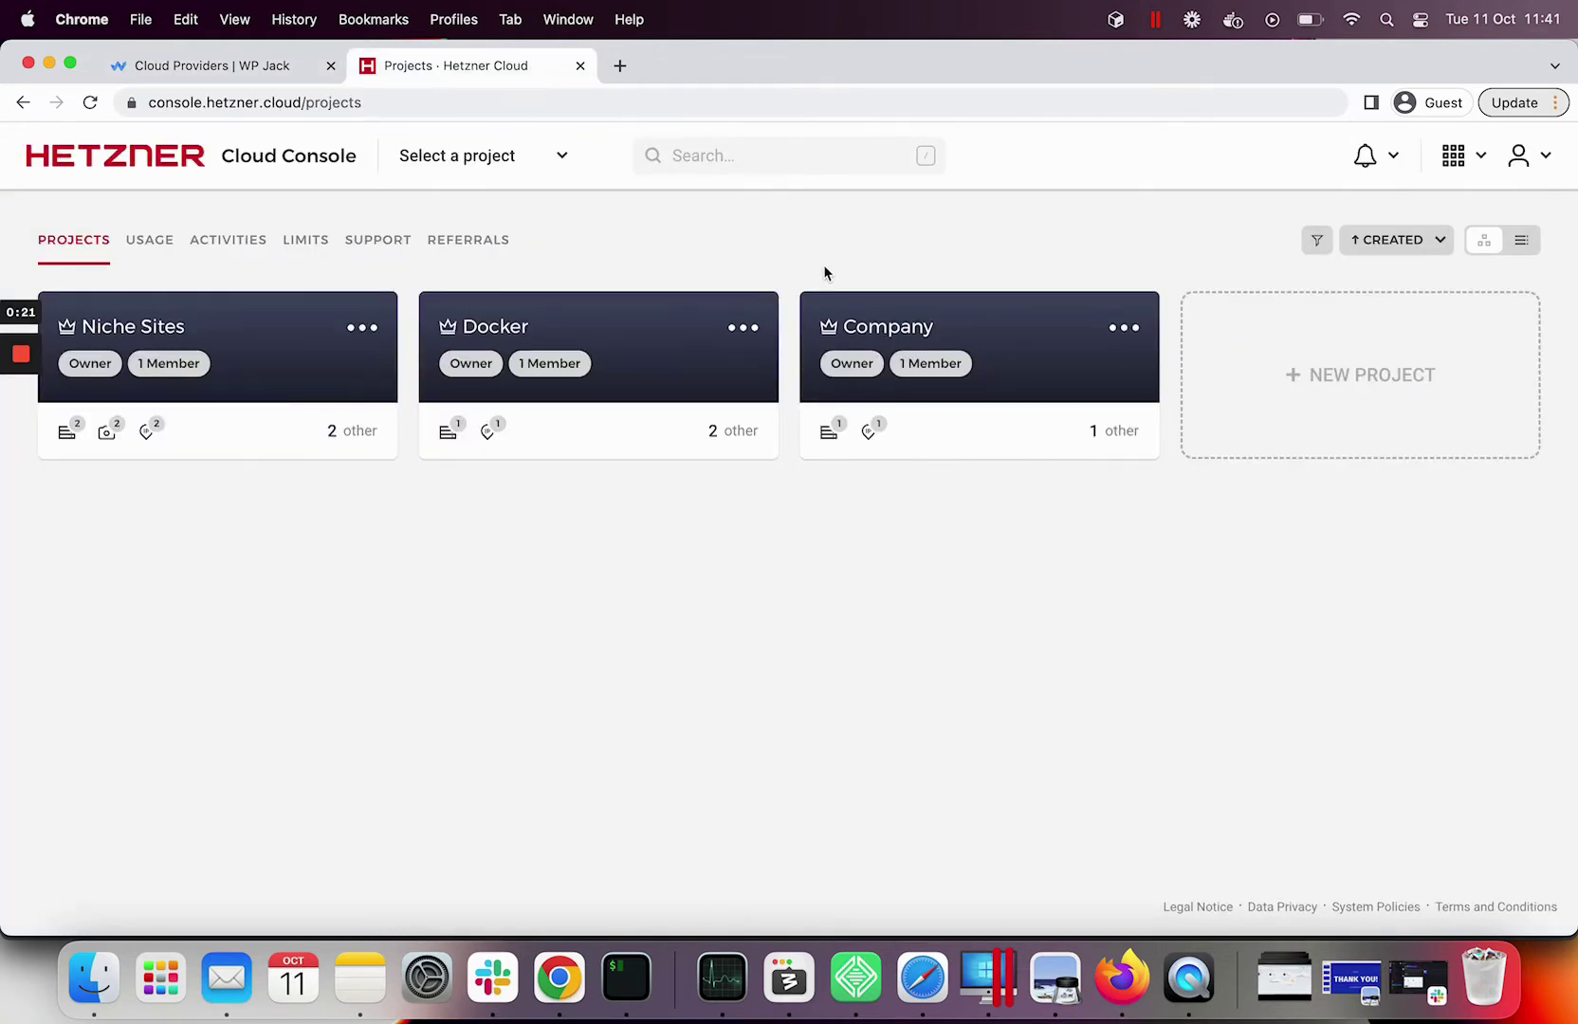
# Add a Hetzner Cloud project called WPJack and open its empty servers page
pyautogui.click(1352, 374)
pyautogui.write('WPJack')
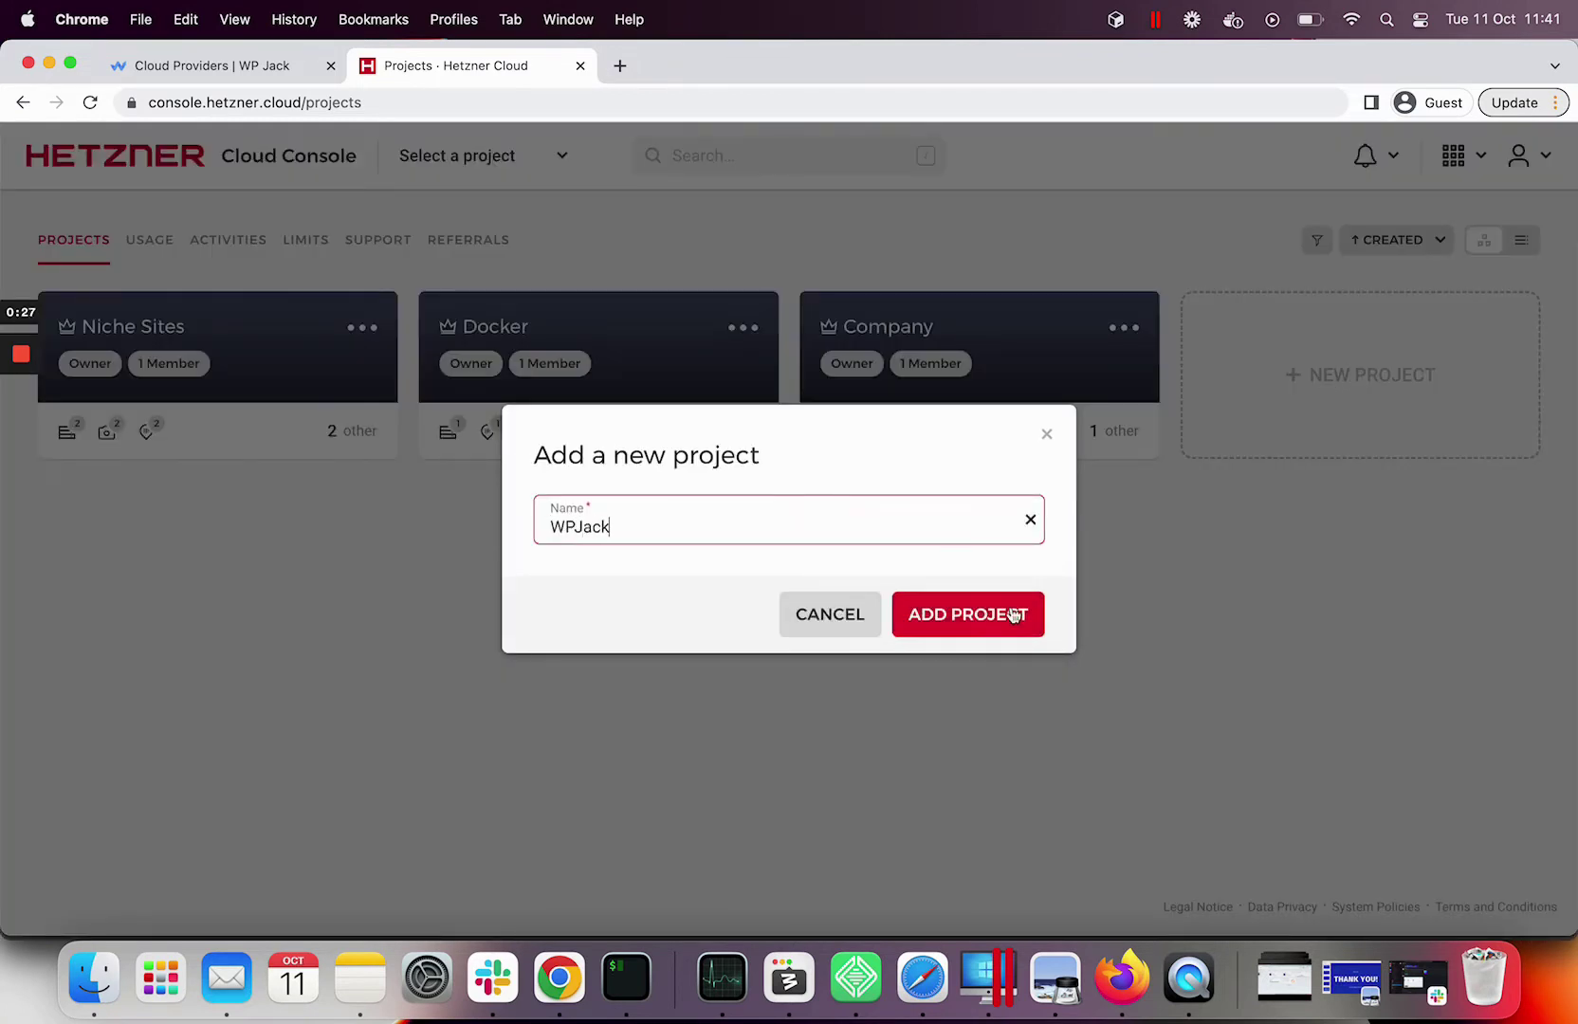
pyautogui.click(1011, 614)
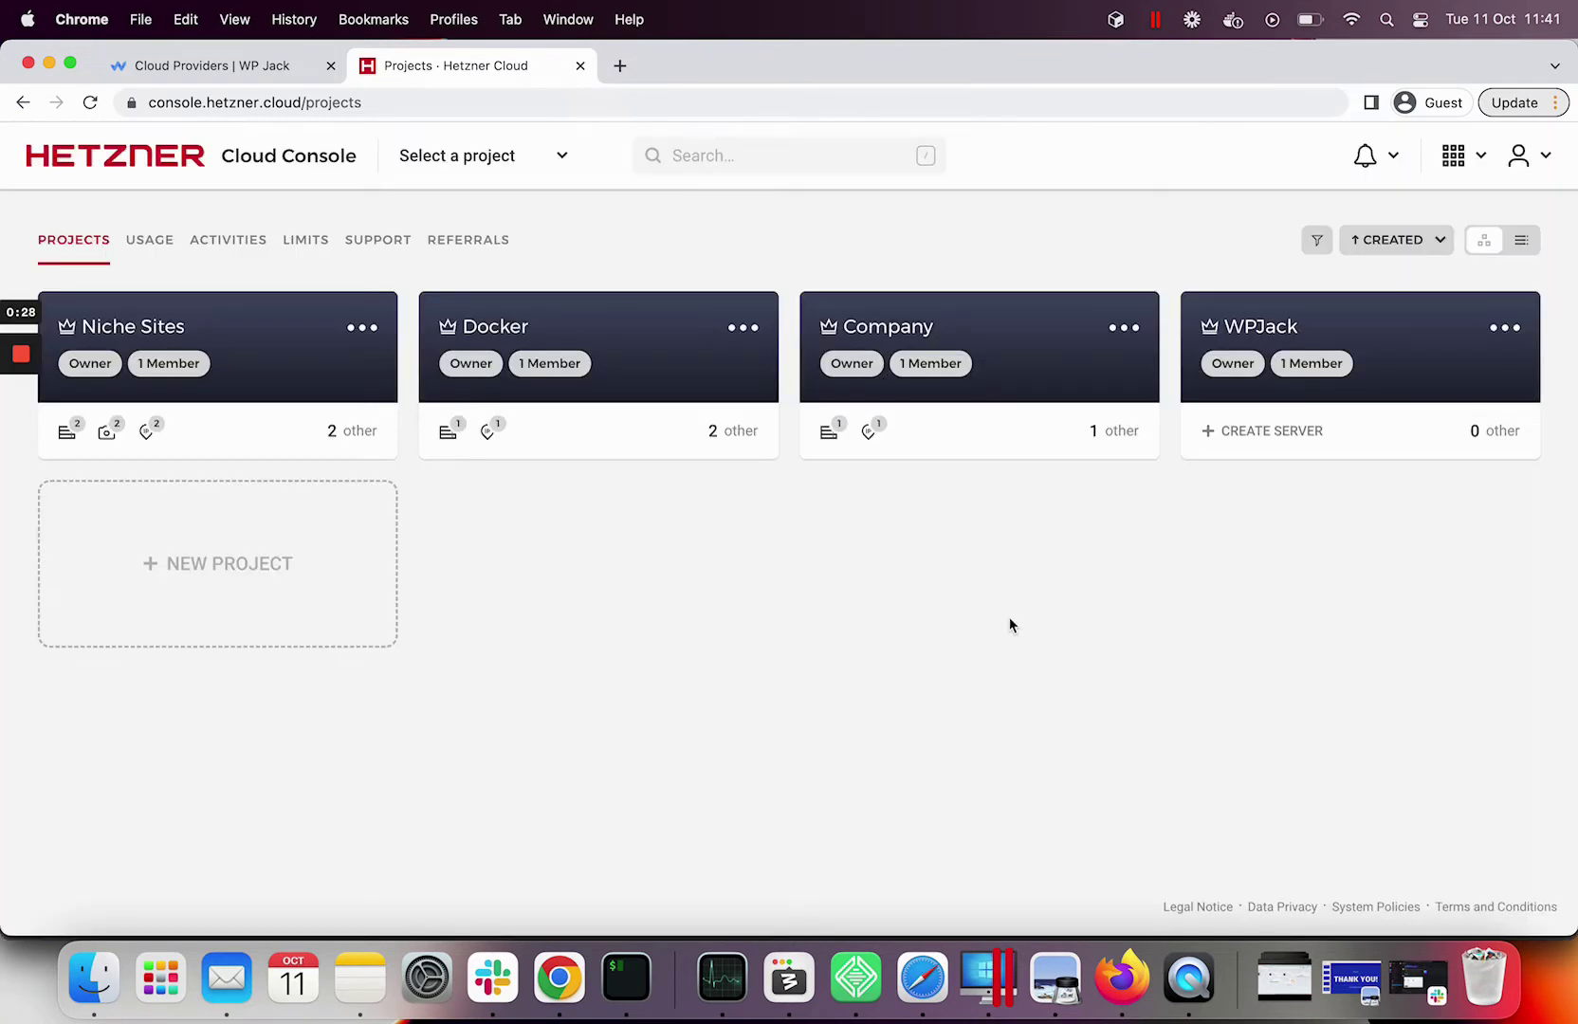
pyautogui.click(1254, 327)
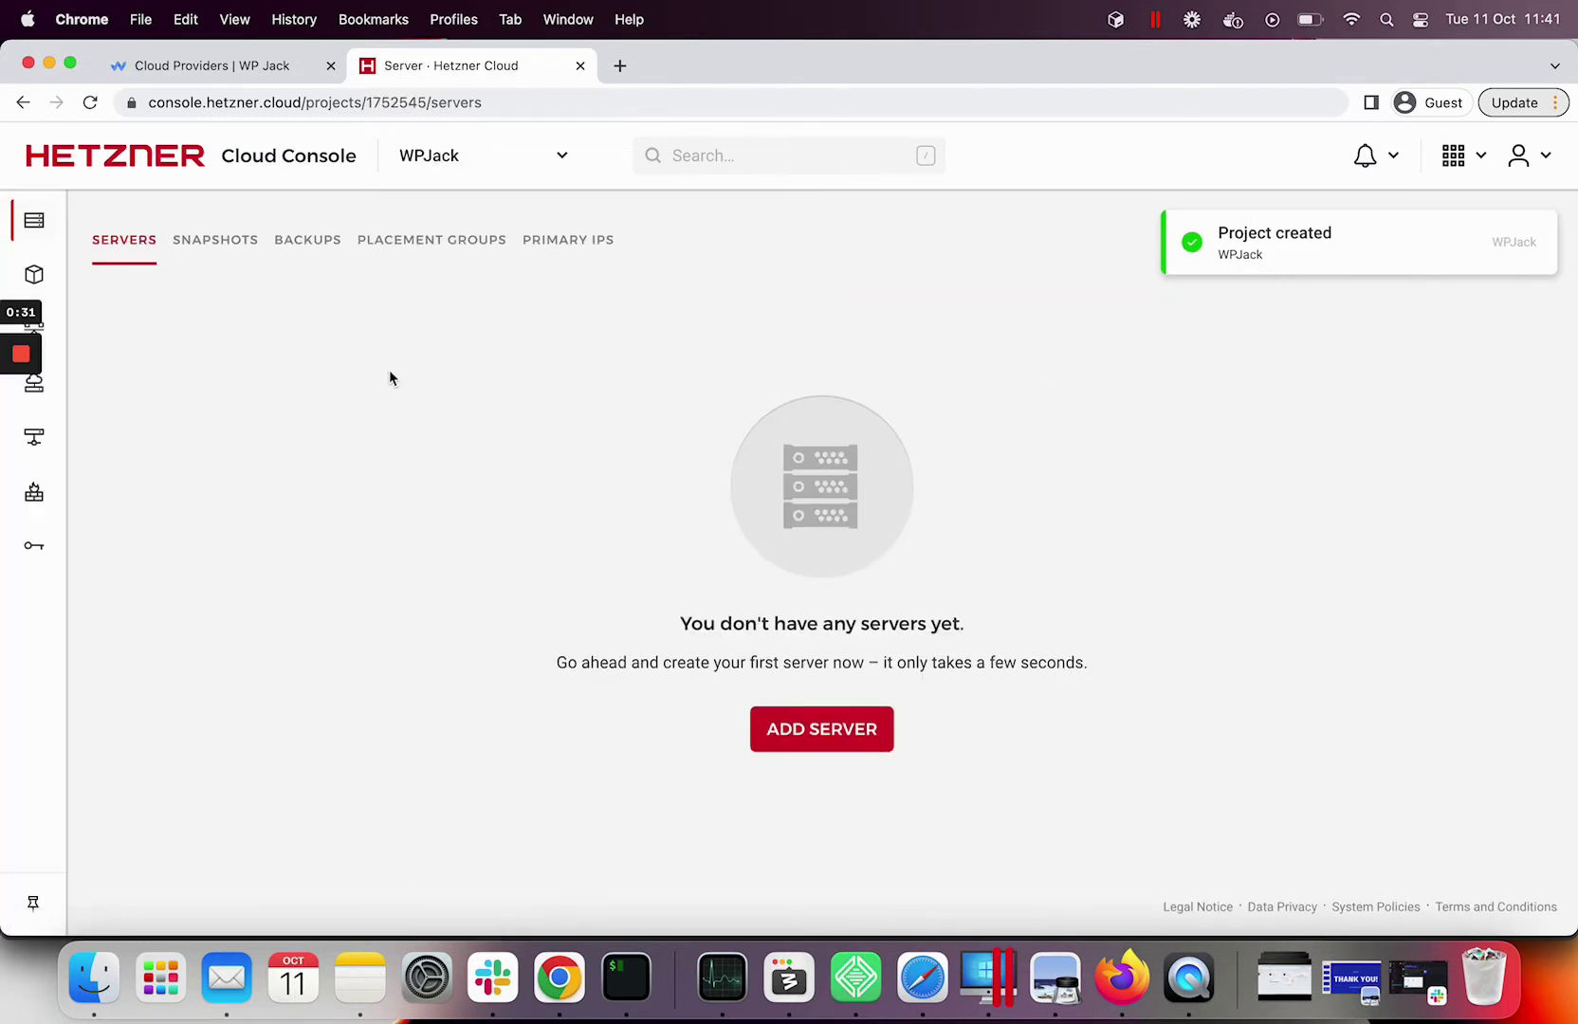
# Under Security > API Tokens, generate a Read & Write token described 'Jack' and copy it
pyautogui.moveTo(64, 361)
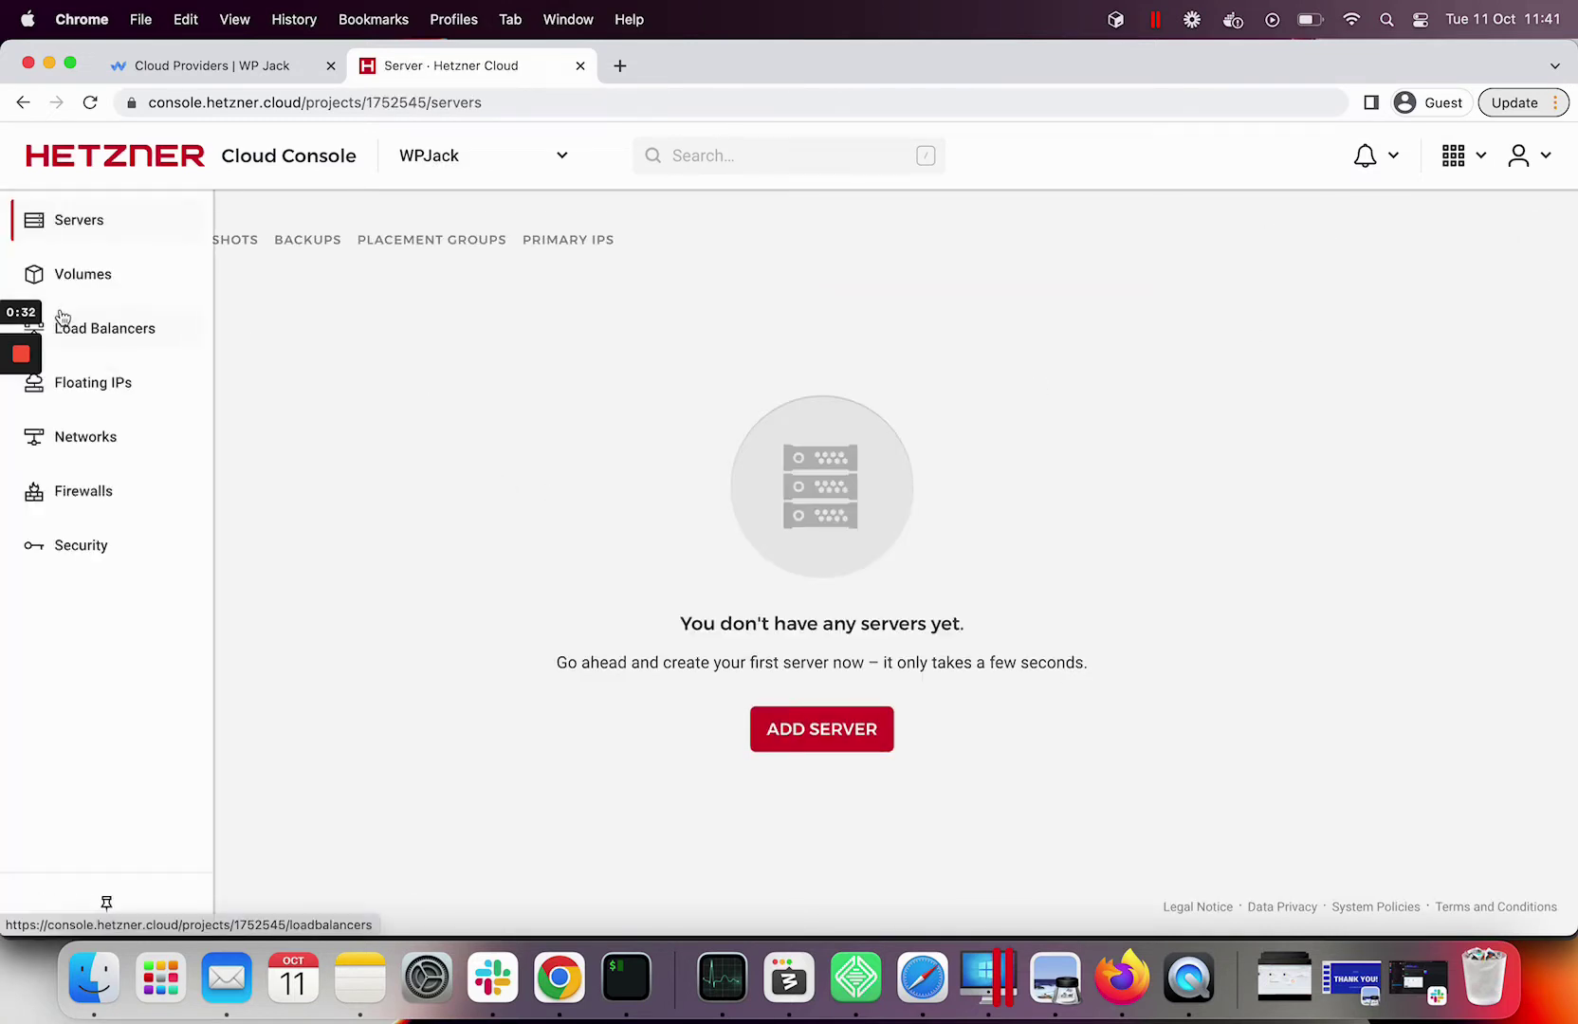
pyautogui.click(73, 561)
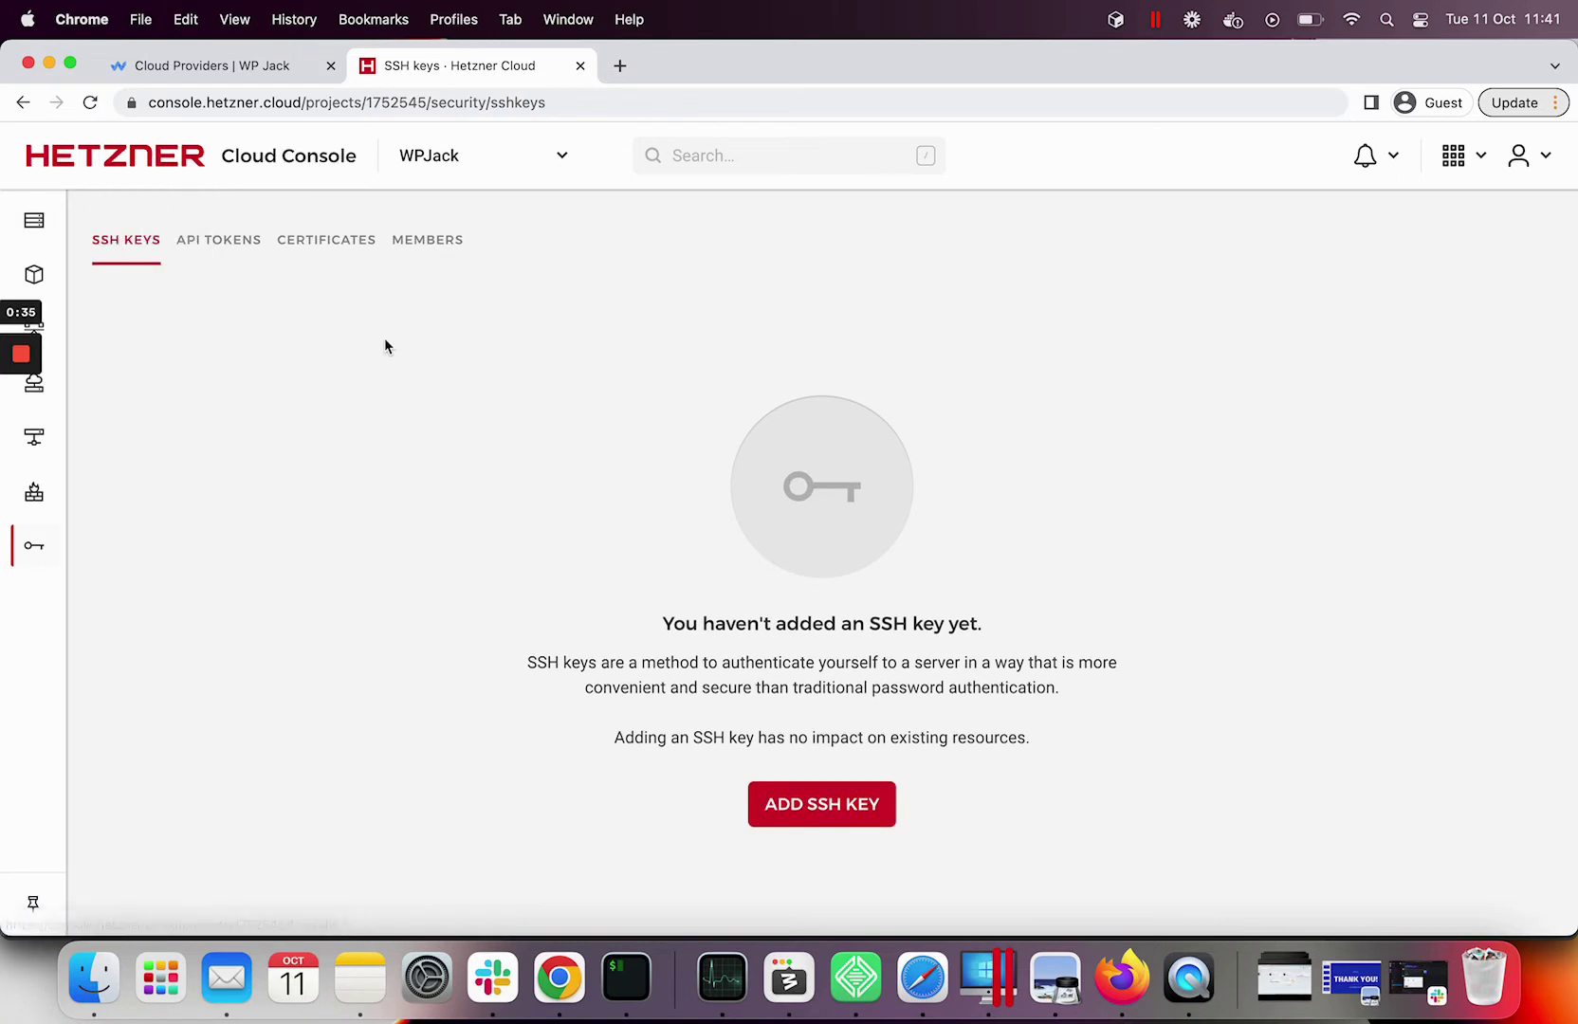
pyautogui.click(229, 255)
pyautogui.click(768, 751)
pyautogui.write('Jack')
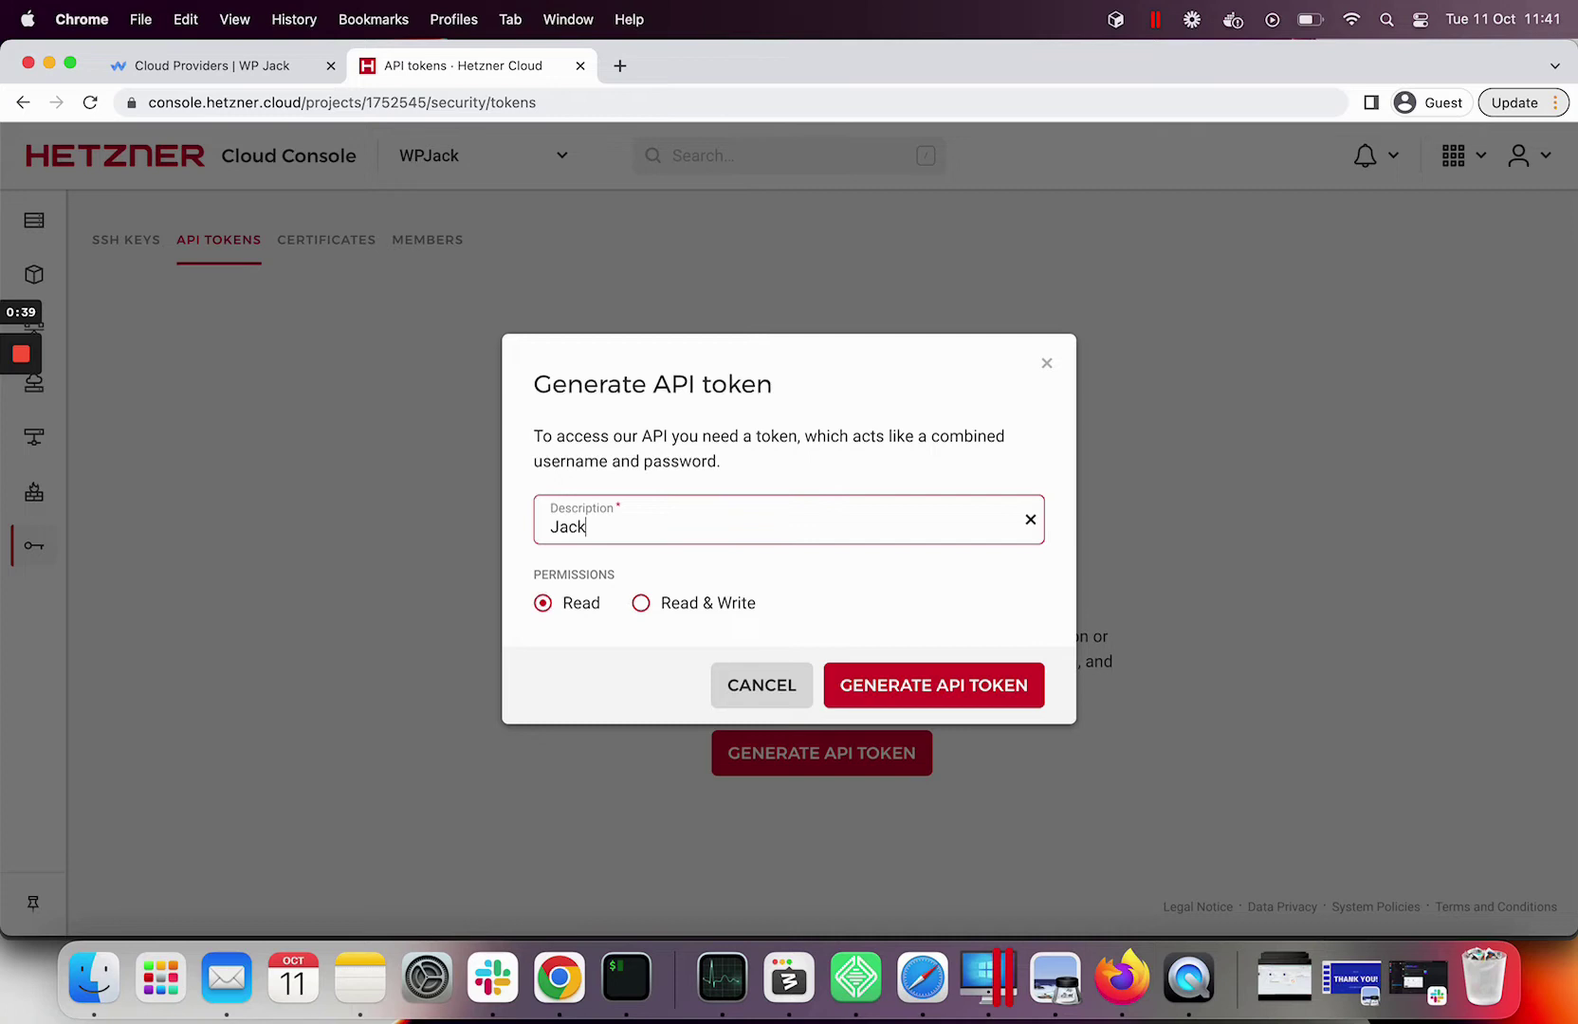
pyautogui.click(702, 605)
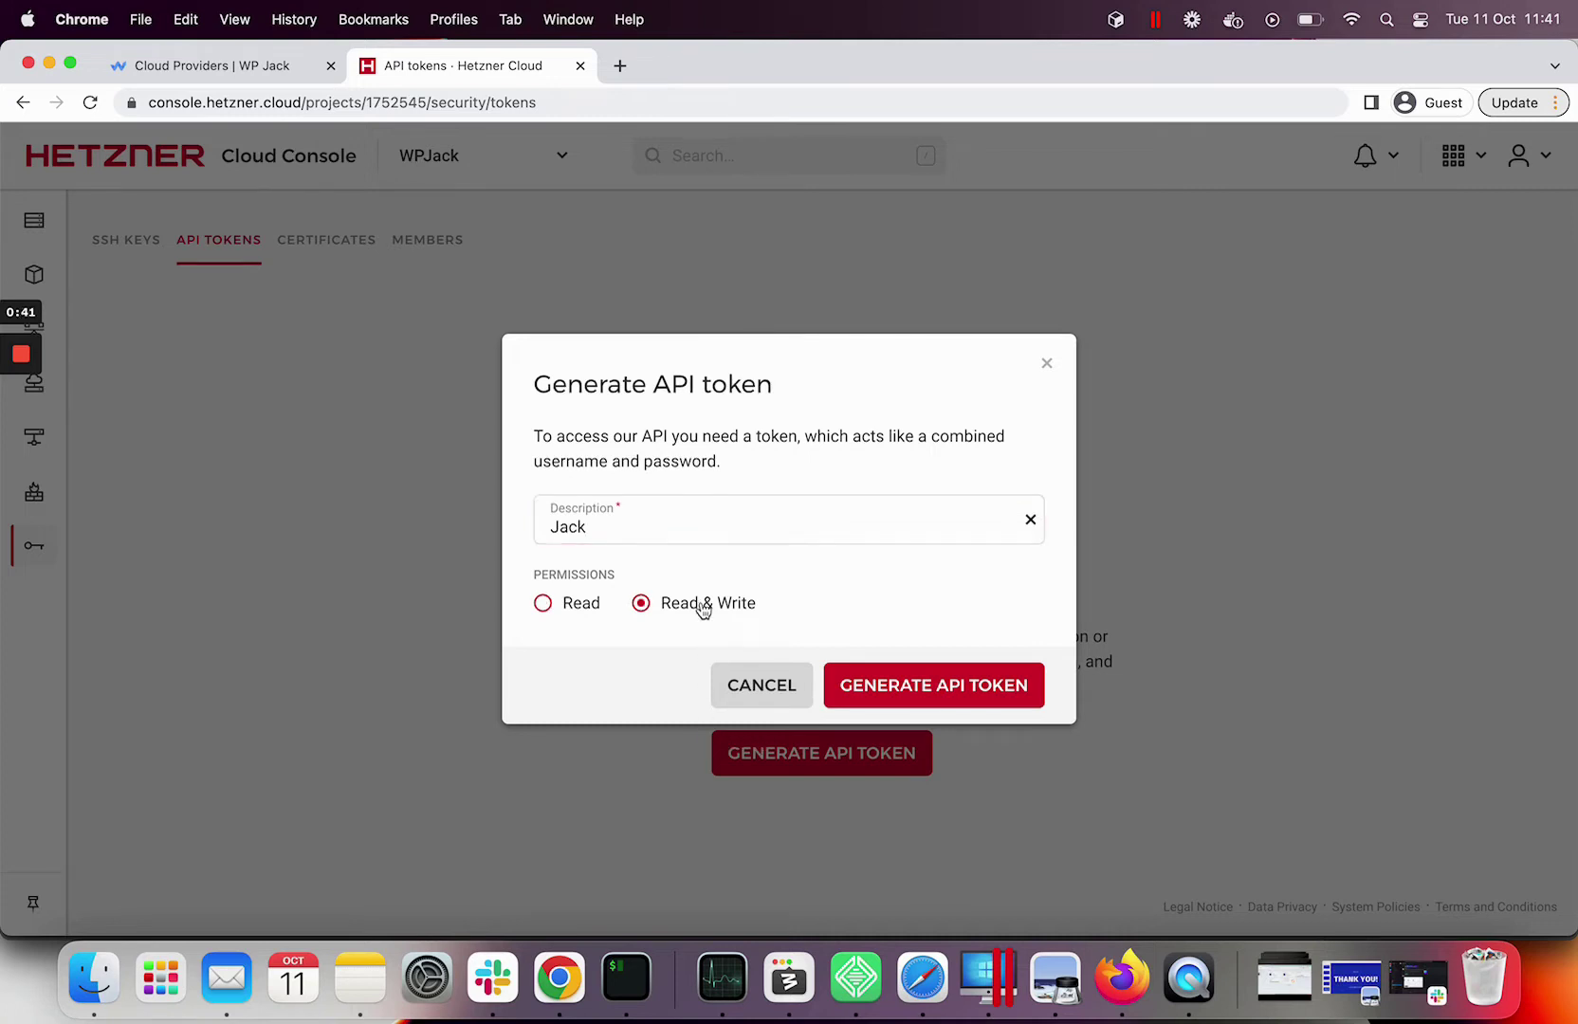
pyautogui.click(887, 683)
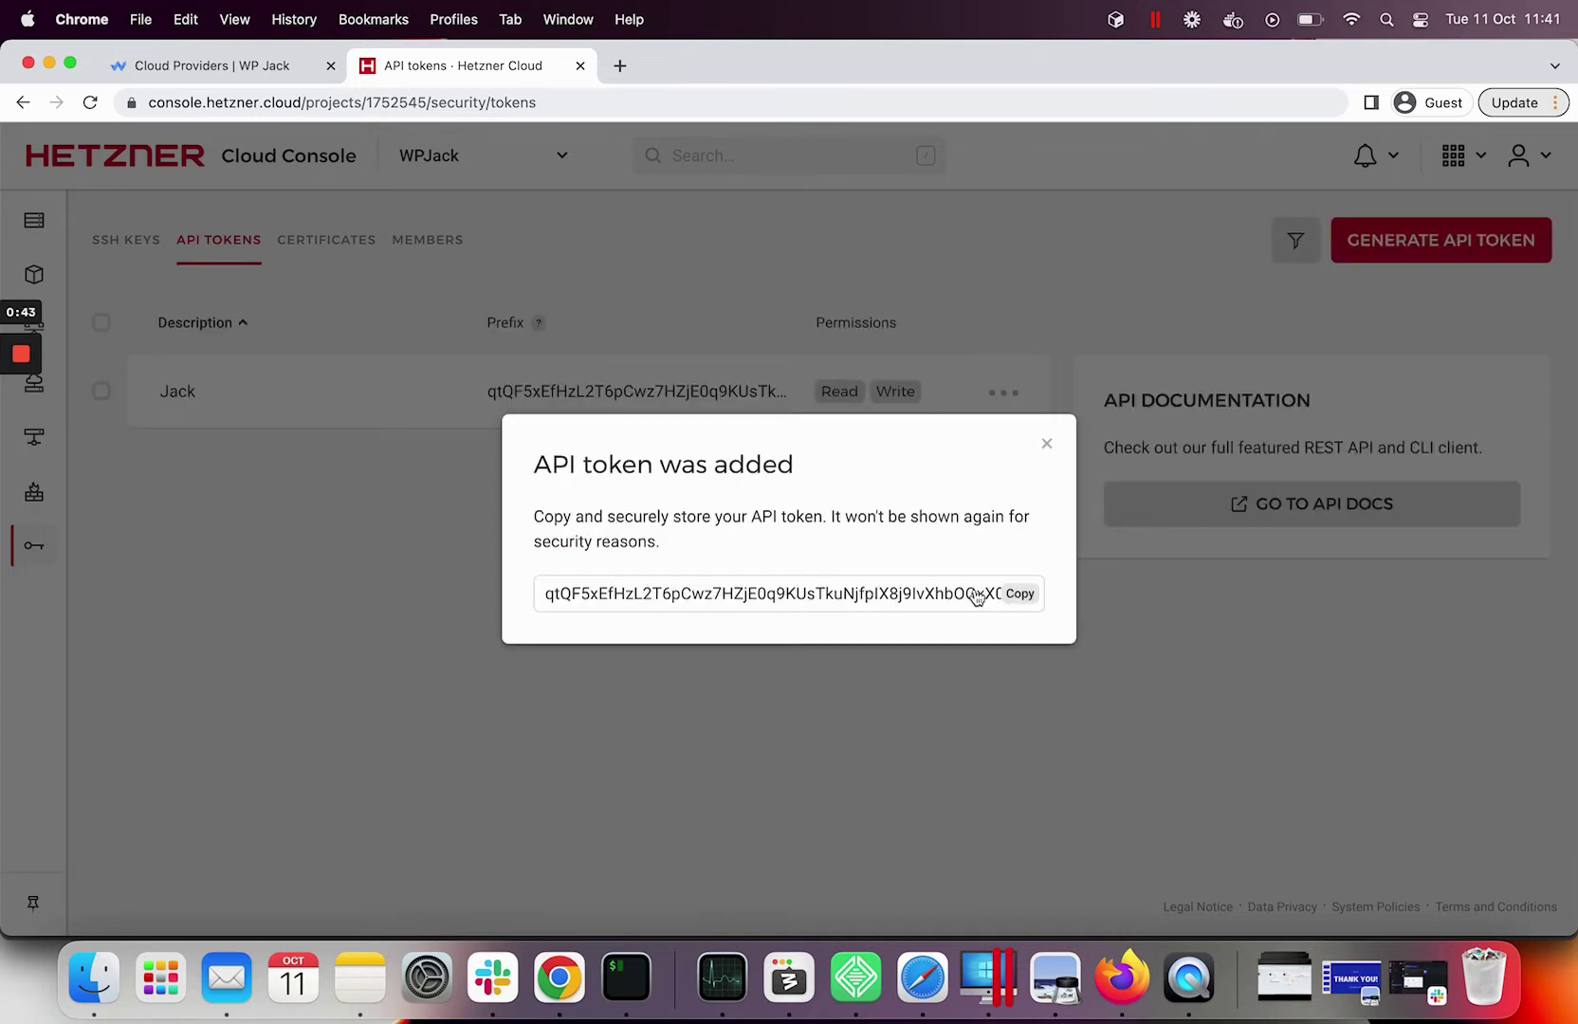
pyautogui.click(1013, 596)
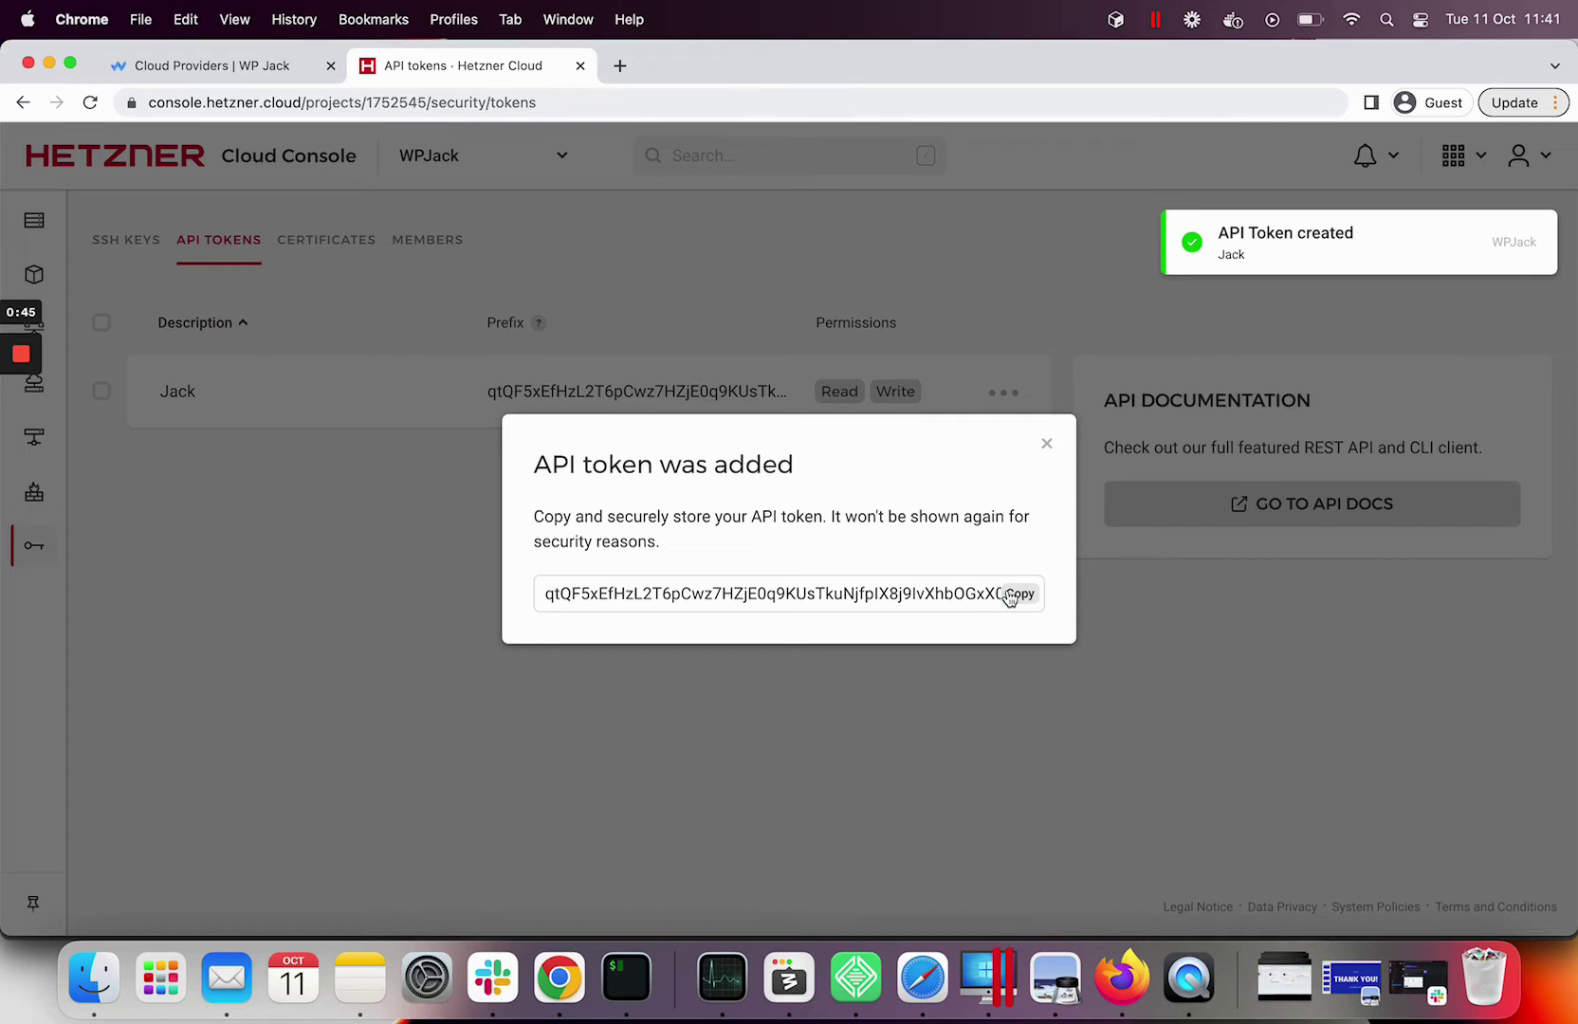
# Paste the API token, title the provider 'Jack Hetzner', and add the Hetzner account
pyautogui.click(274, 66)
pyautogui.press('super+v')
pyautogui.click(621, 571)
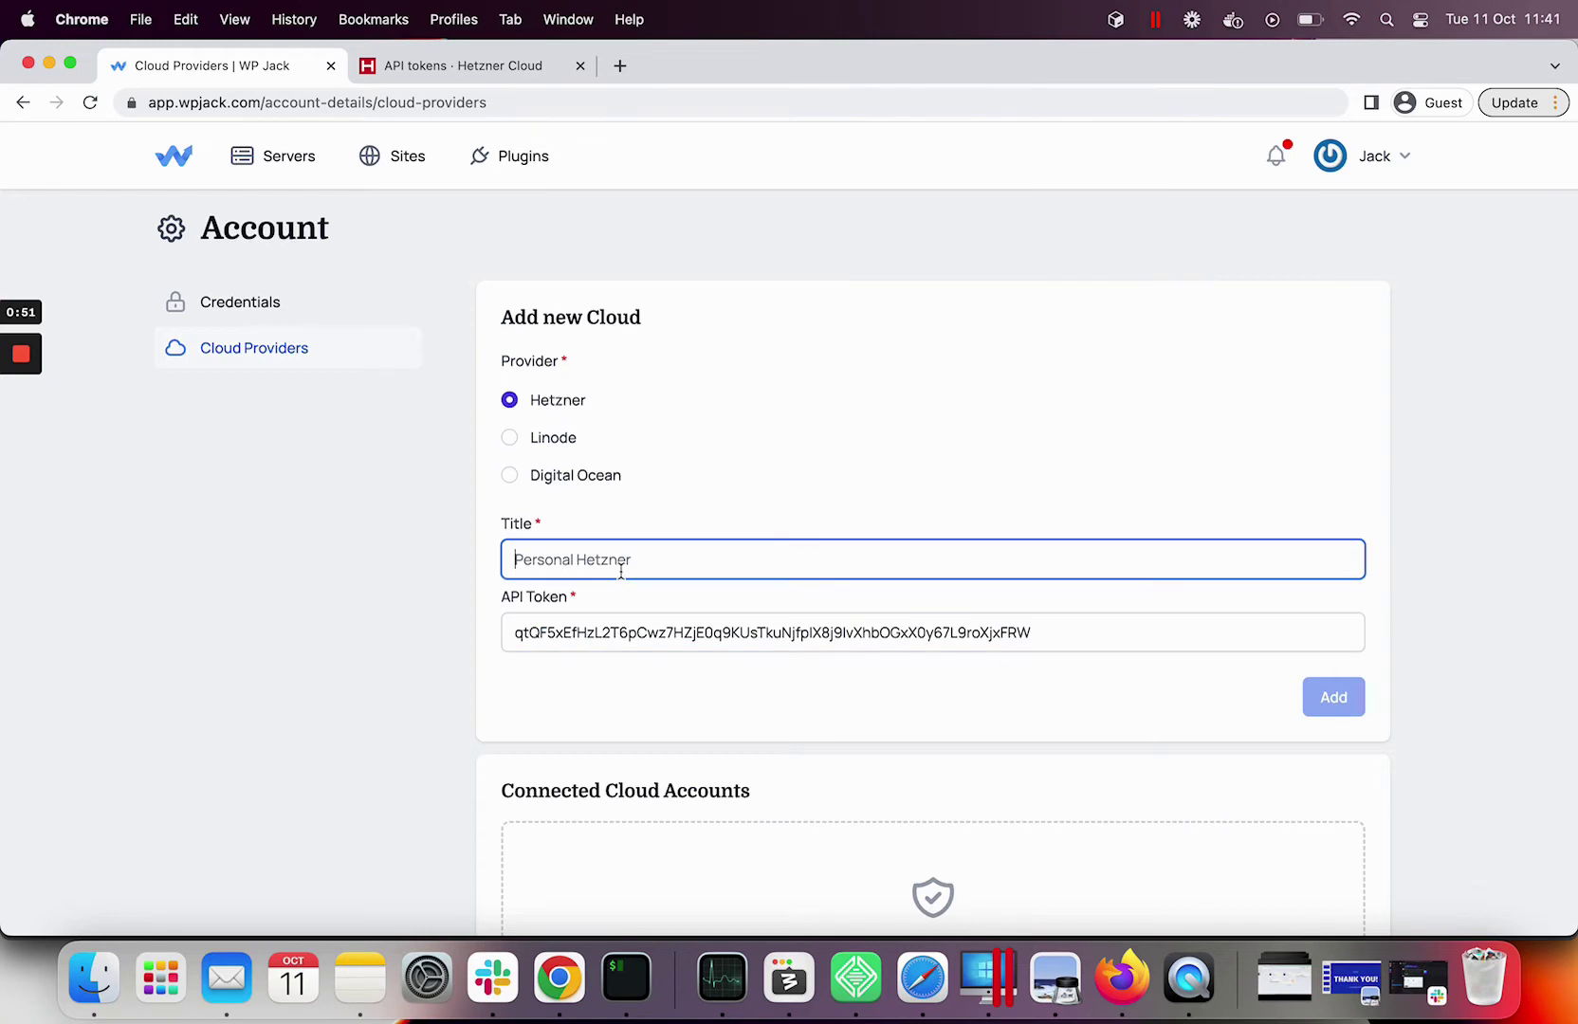
pyautogui.write('Jack He')
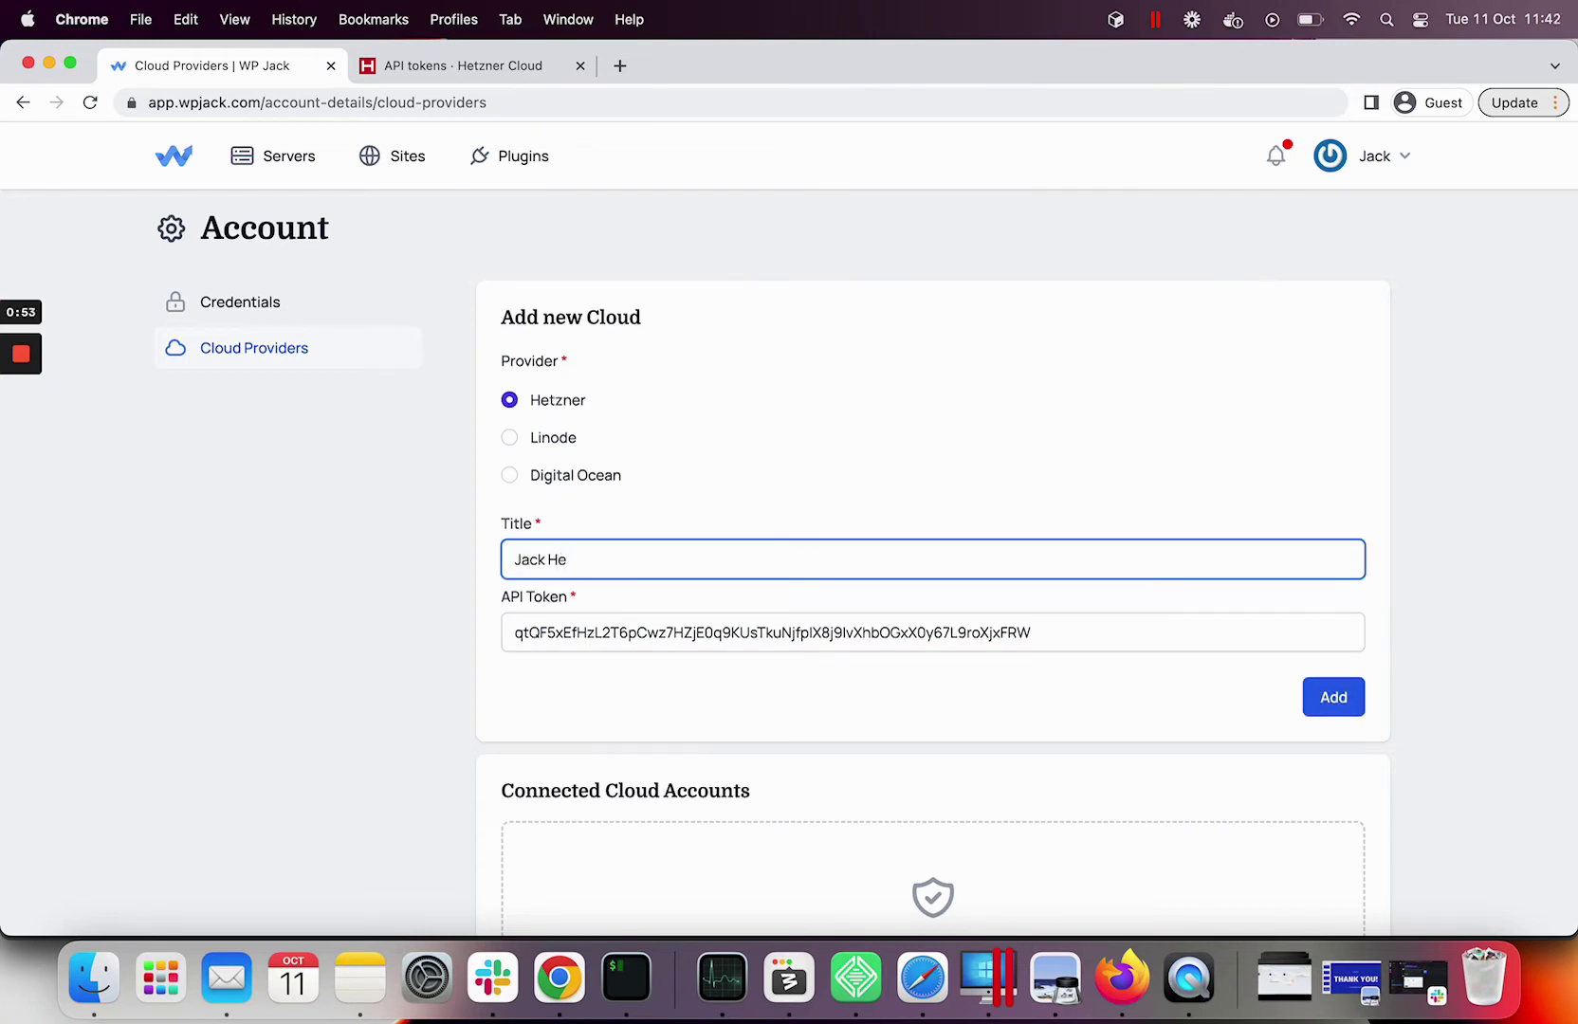
pyautogui.write('tzner')
pyautogui.click(1334, 697)
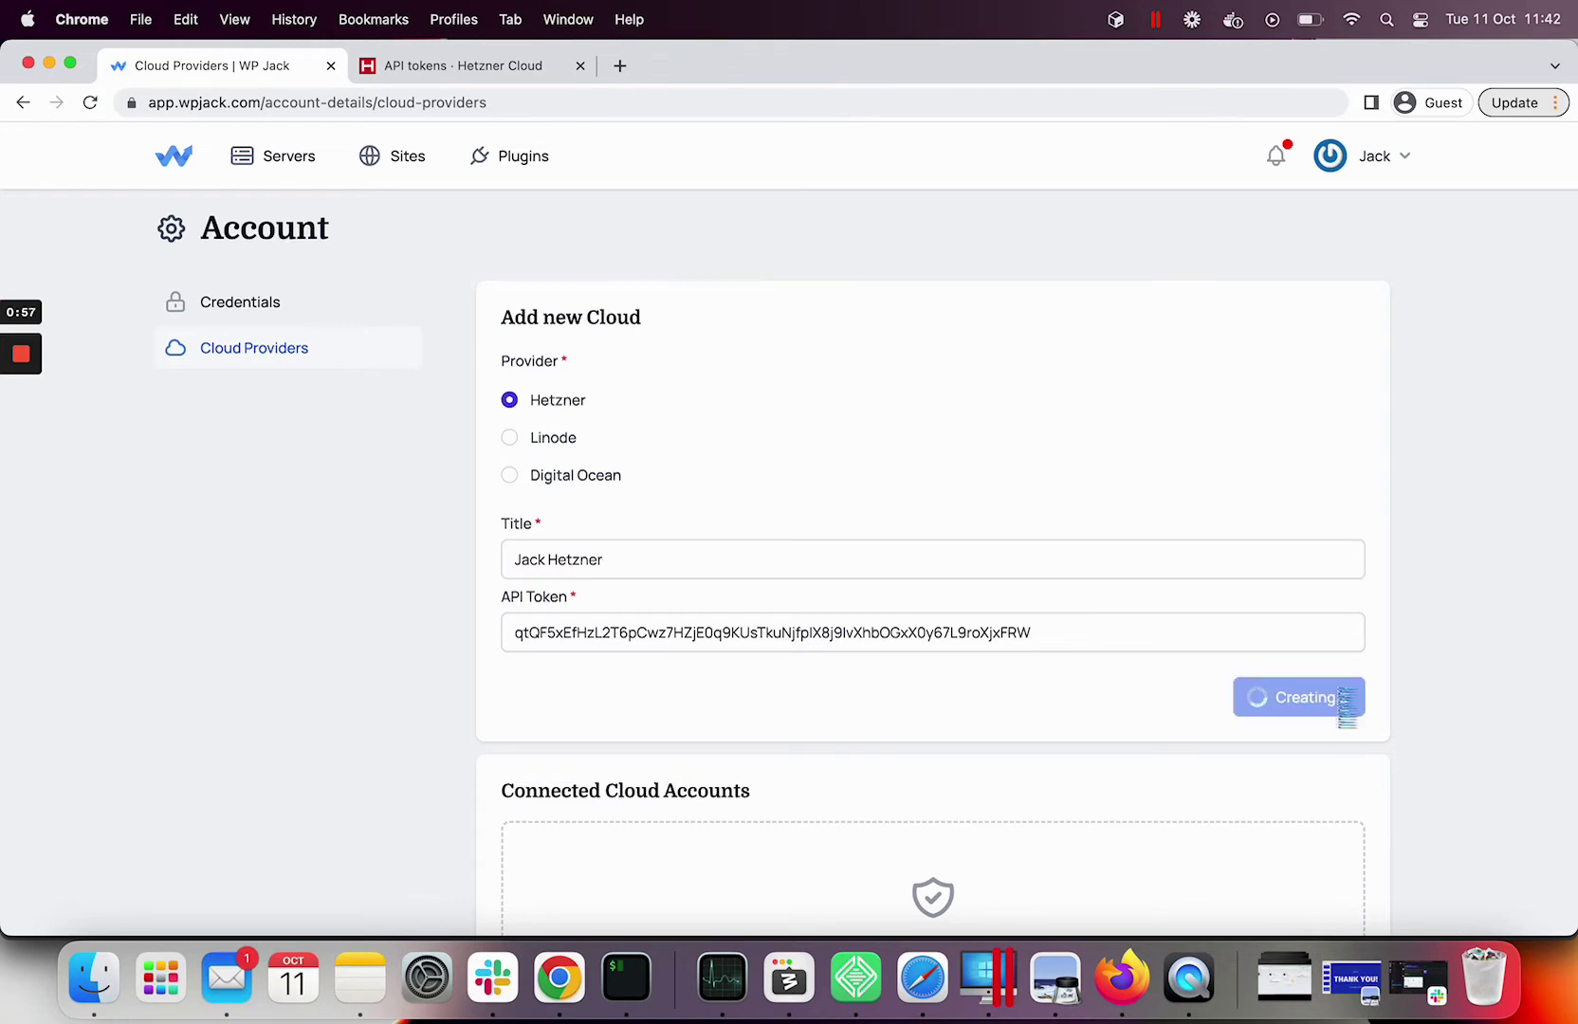
pyautogui.scroll(-1, 917, 693)
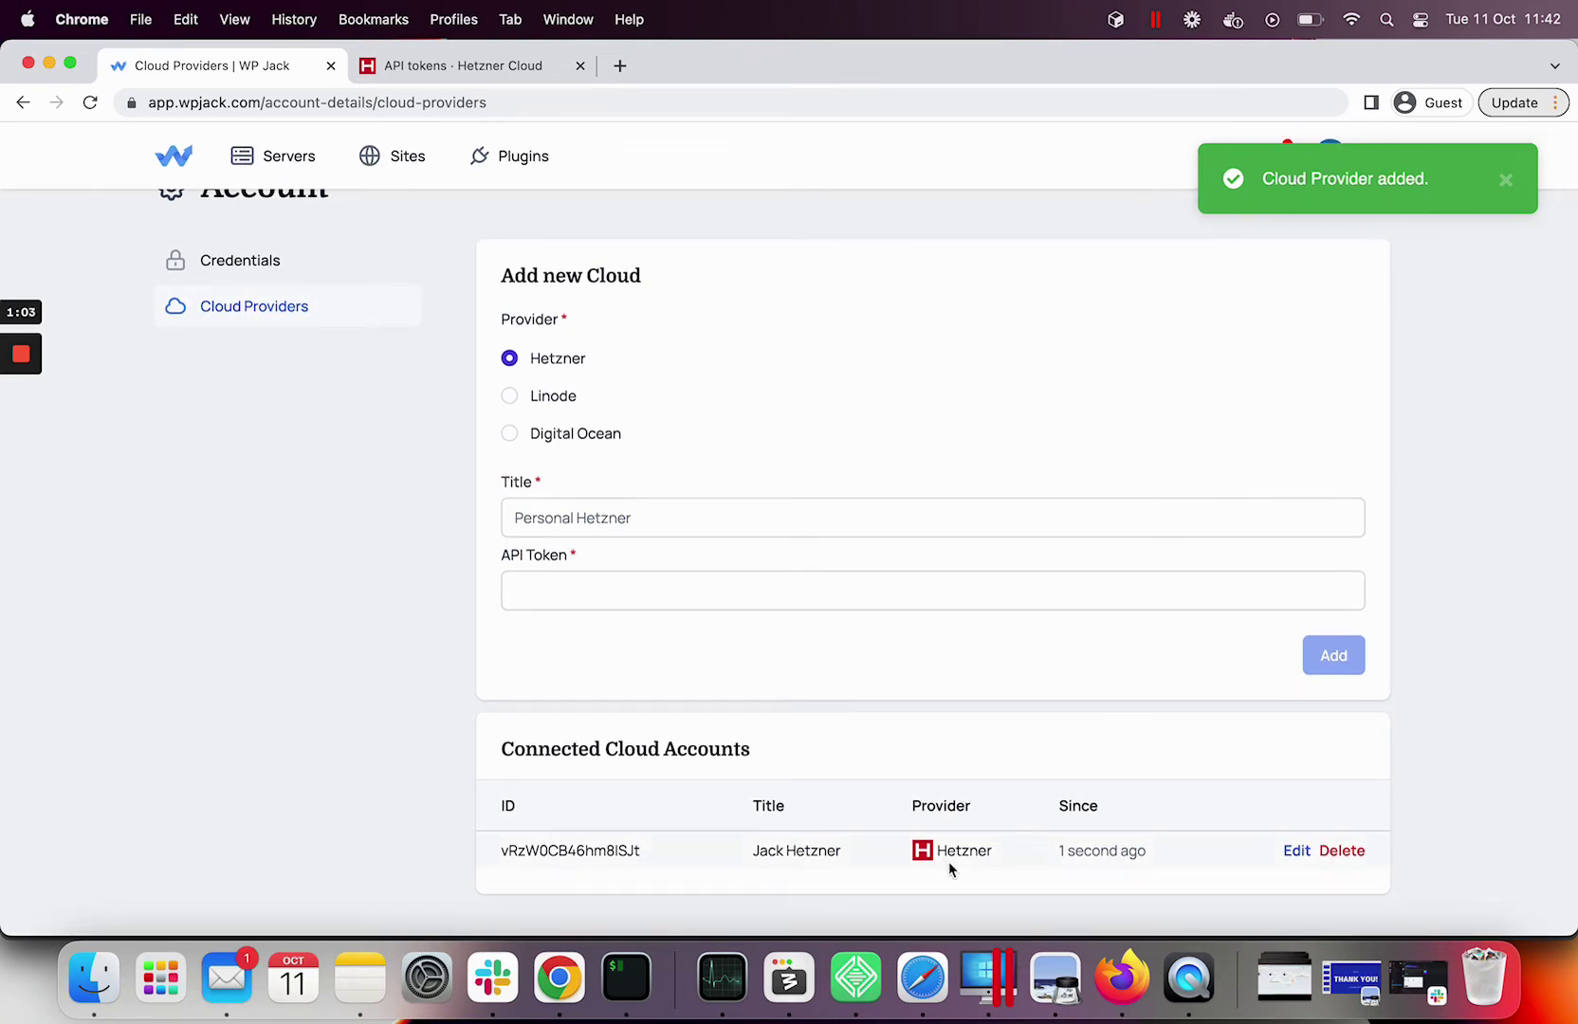
pyautogui.scroll(2, 967, 866)
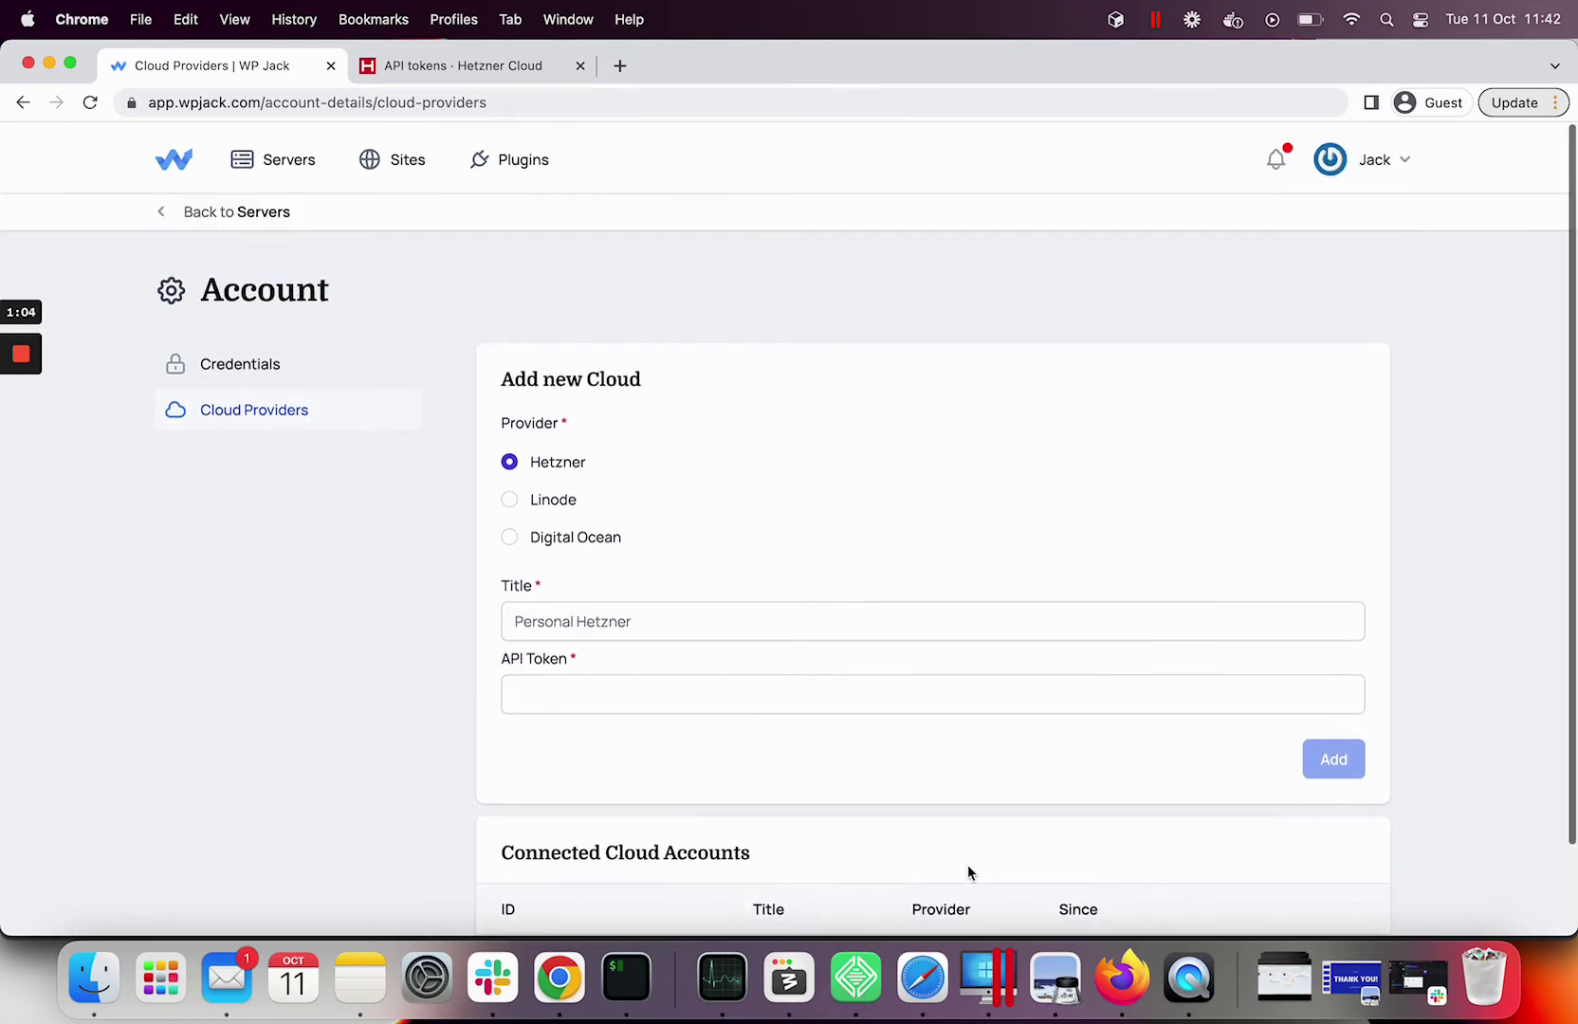
# Start a new server on the Servers page and name it 'Hetzner WP'
pyautogui.click(284, 169)
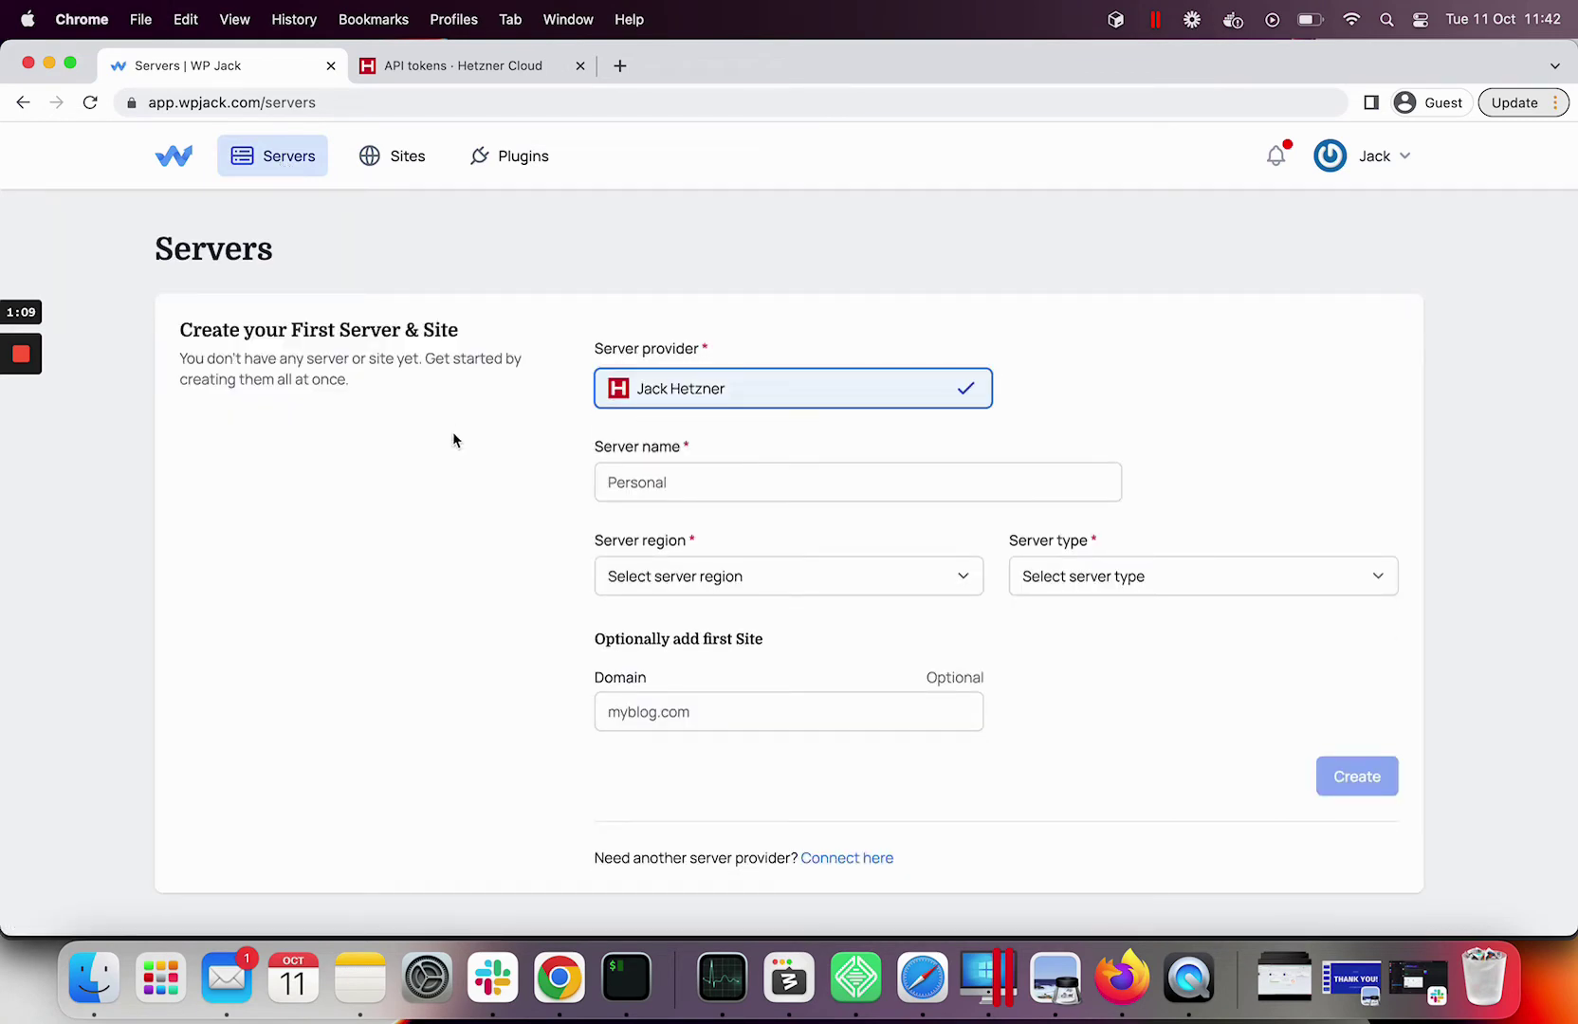
pyautogui.click(631, 482)
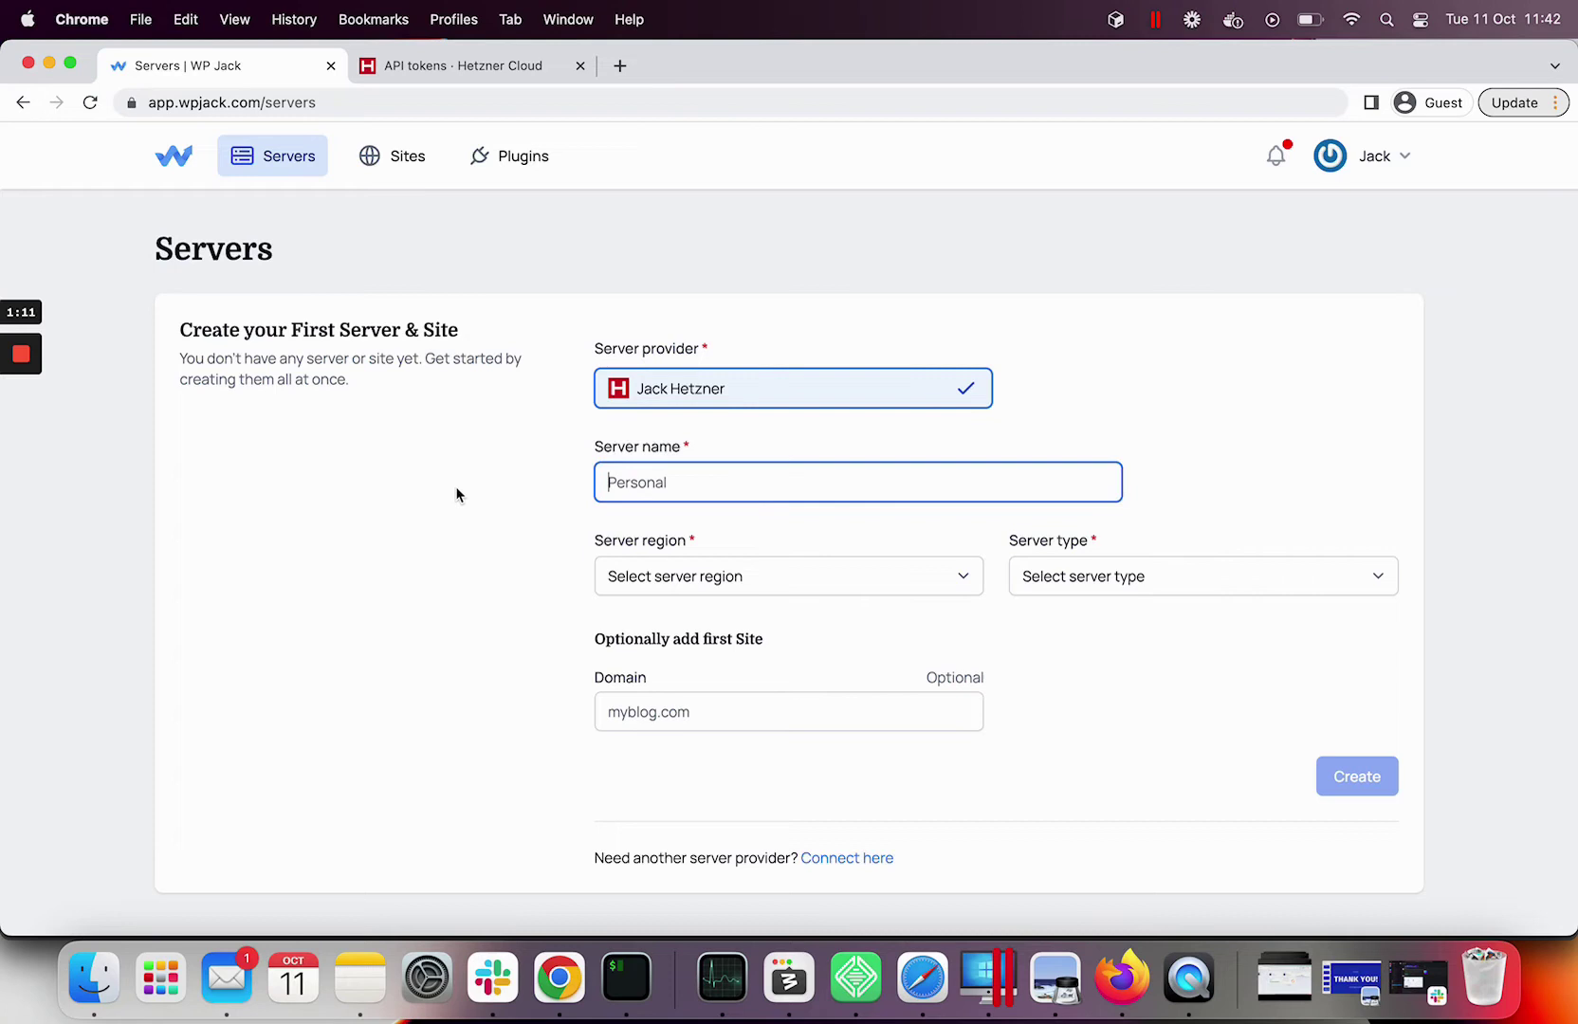
pyautogui.write('J')
pyautogui.press('BackSpace')
pyautogui.write('Hetzner WP')
pyautogui.press('BackSpace')
pyautogui.press('BackSpace')
pyautogui.write('WP')
# Choose region fsn1 Falkenstein and the 1cpu · 2048ram · $3.29 plan
pyautogui.click(652, 588)
pyautogui.click(652, 600)
pyautogui.click(1114, 596)
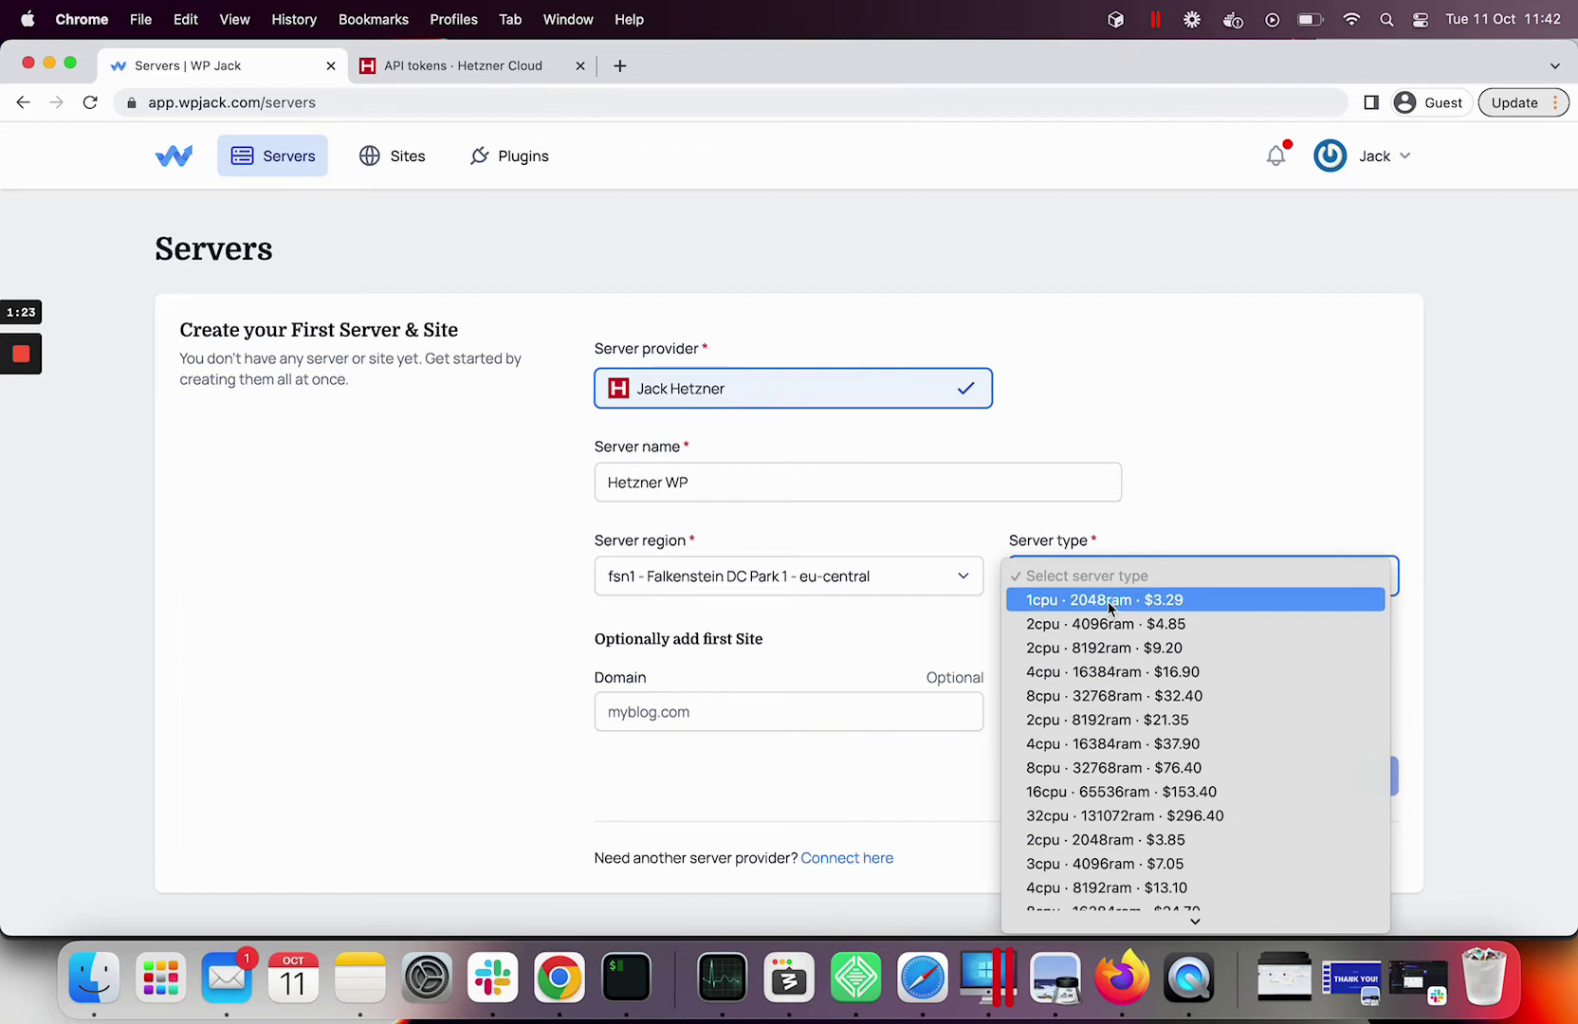
pyautogui.click(1107, 600)
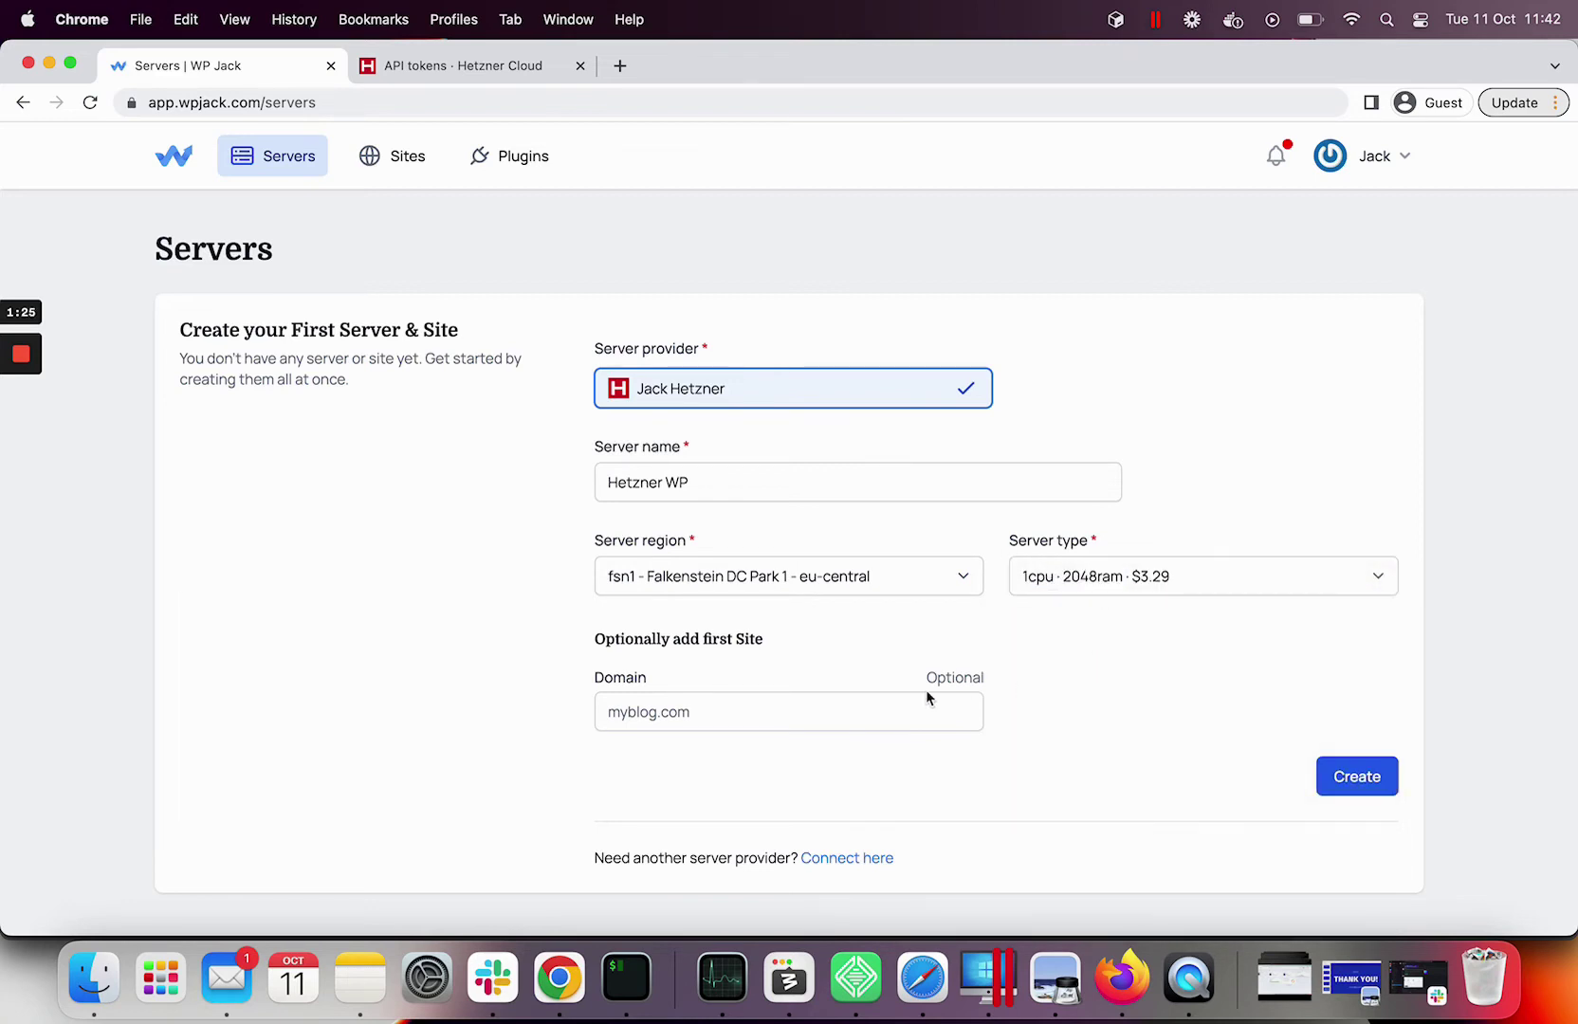
# Enter hetzner.wpjack.com as the first site's domain and create the server
pyautogui.click(903, 702)
pyautogui.write('het')
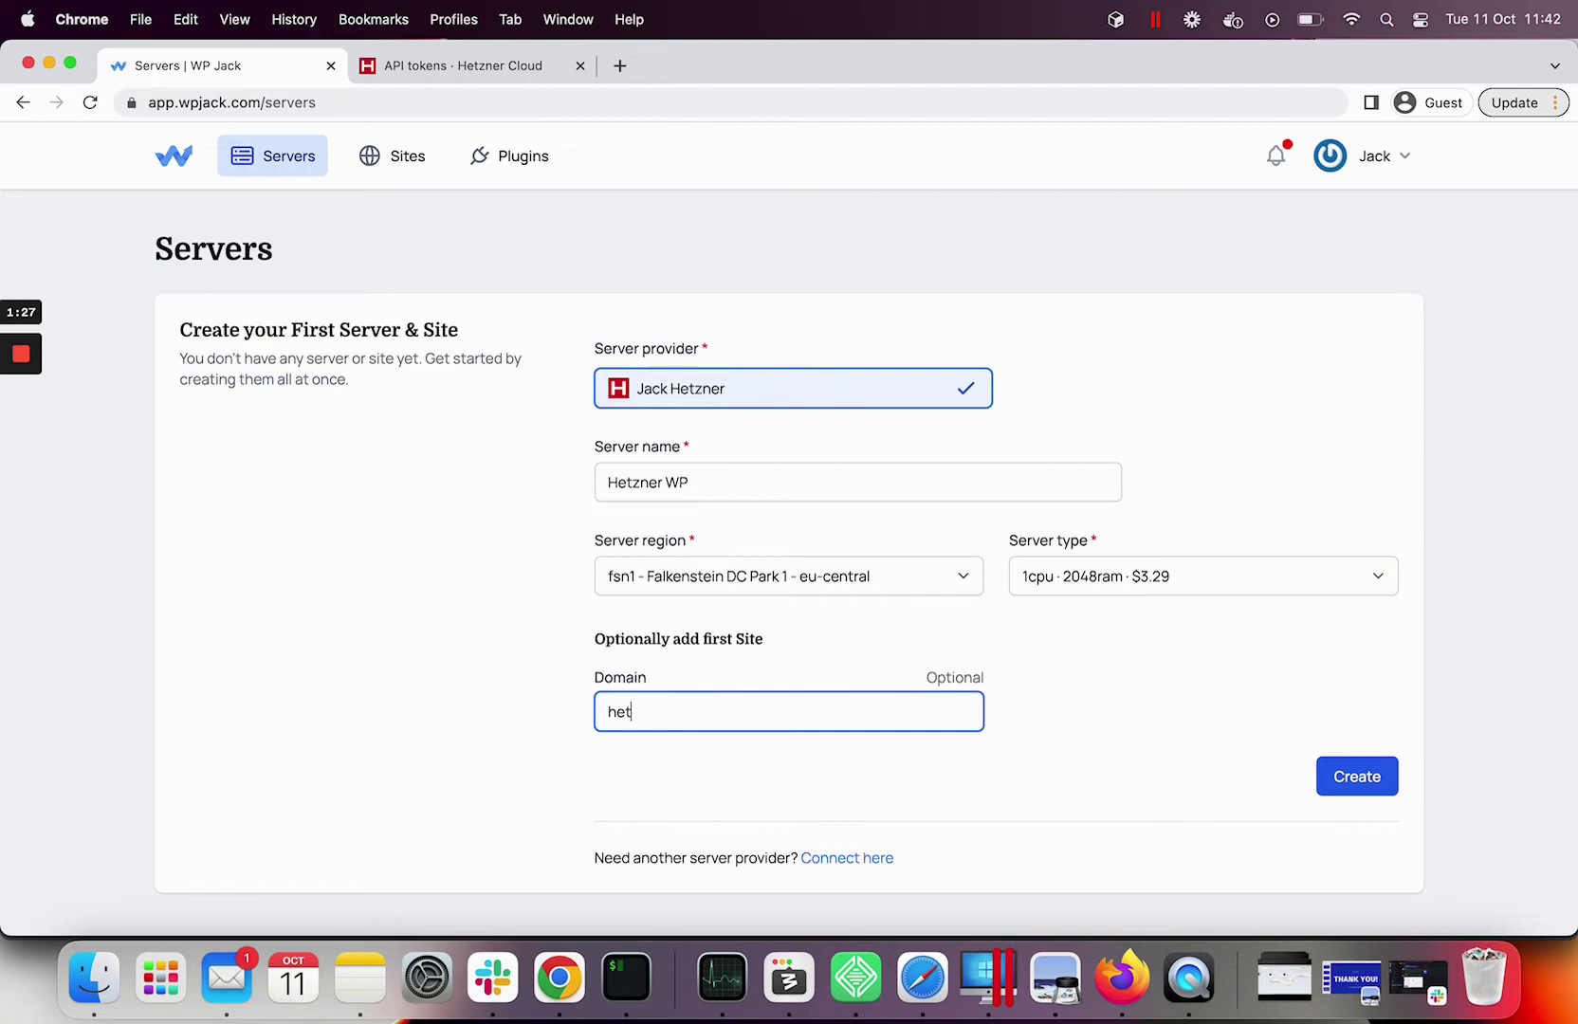
pyautogui.write('zner.wpjack.com')
pyautogui.click(1191, 683)
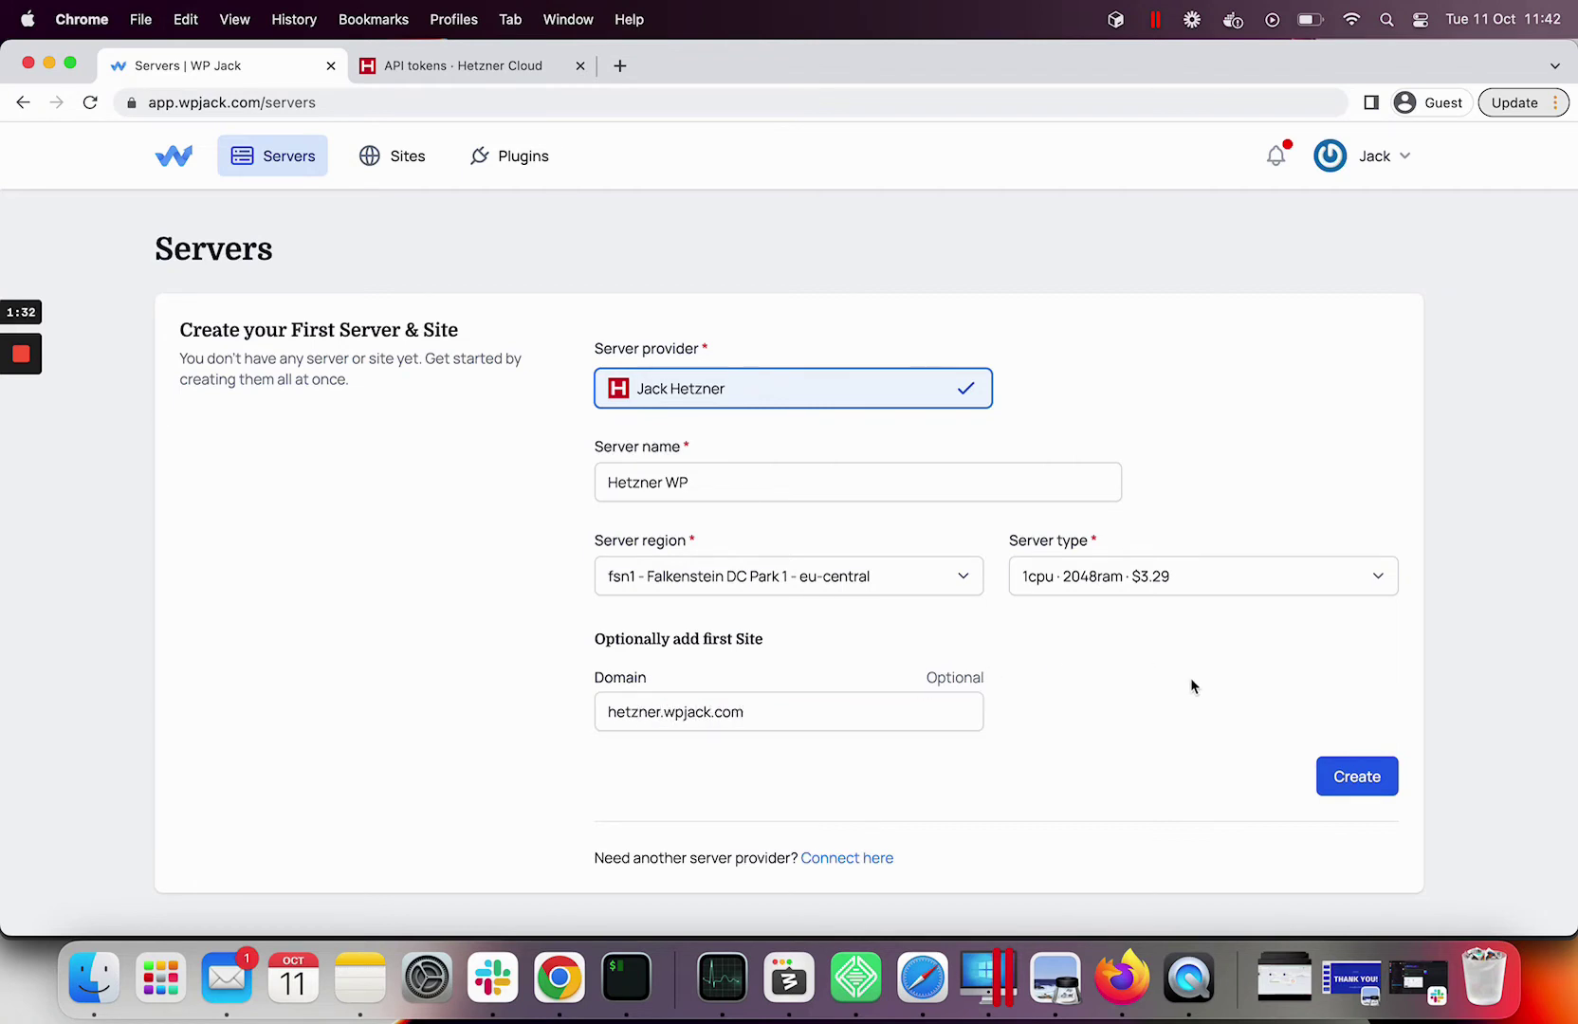
pyautogui.click(1376, 788)
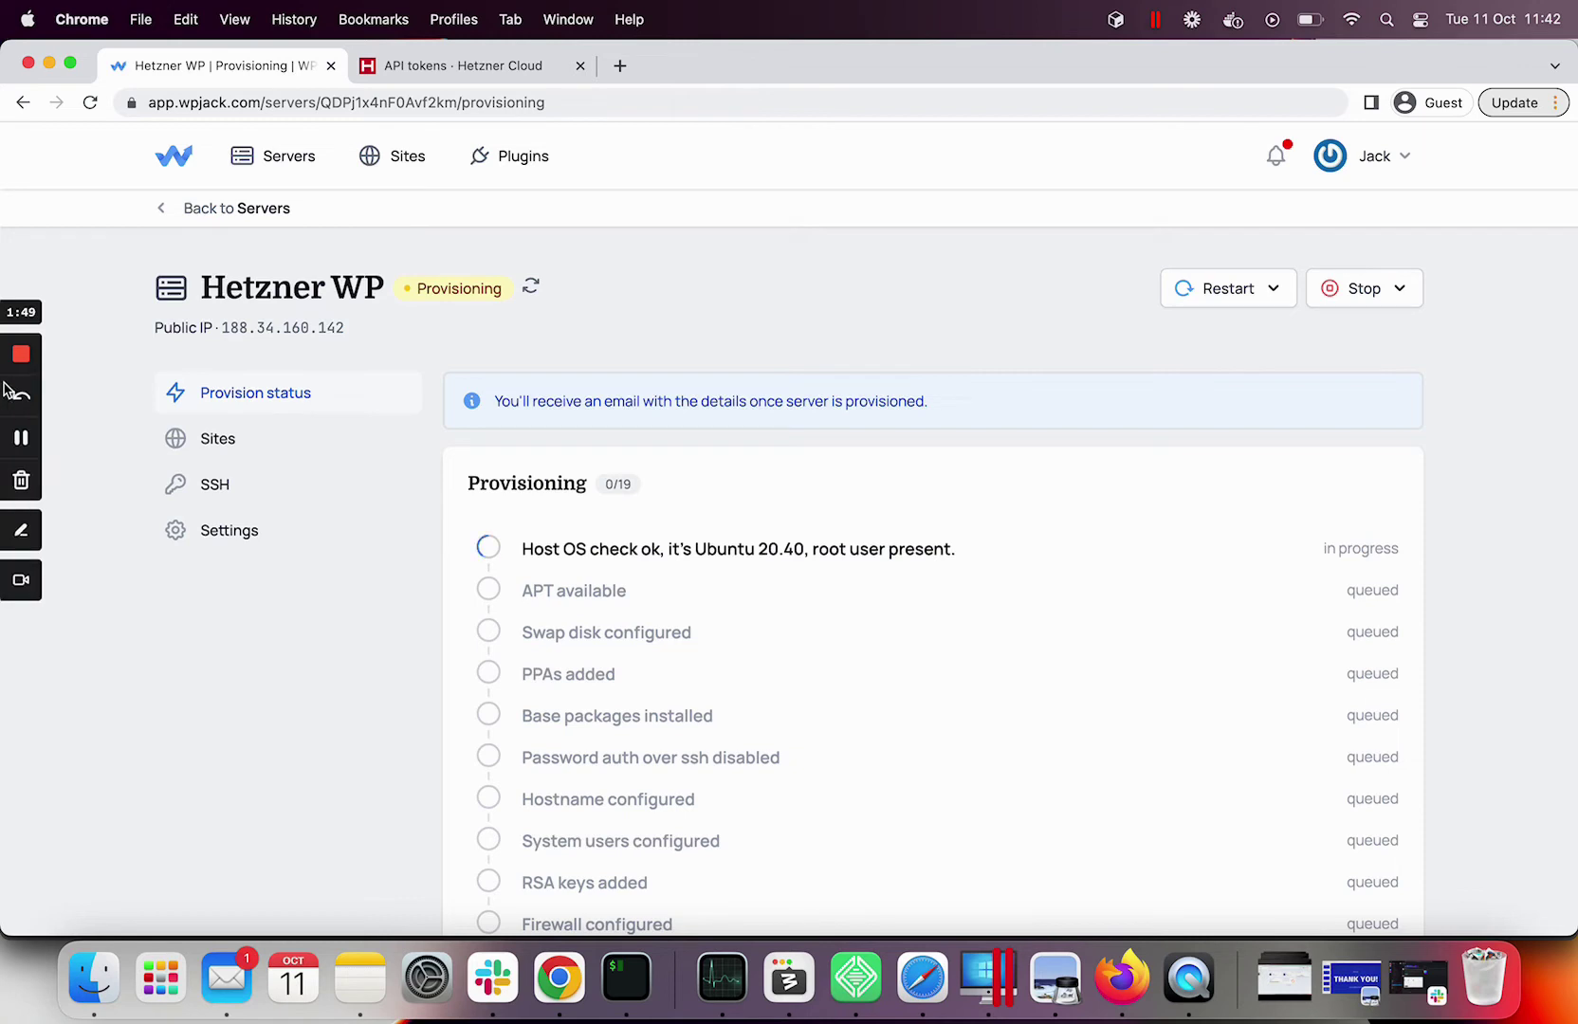
# After provisioning completes, view Hetzner WP's sites, showing hetzner.wpjack.com as Active
pyautogui.click(21, 438)
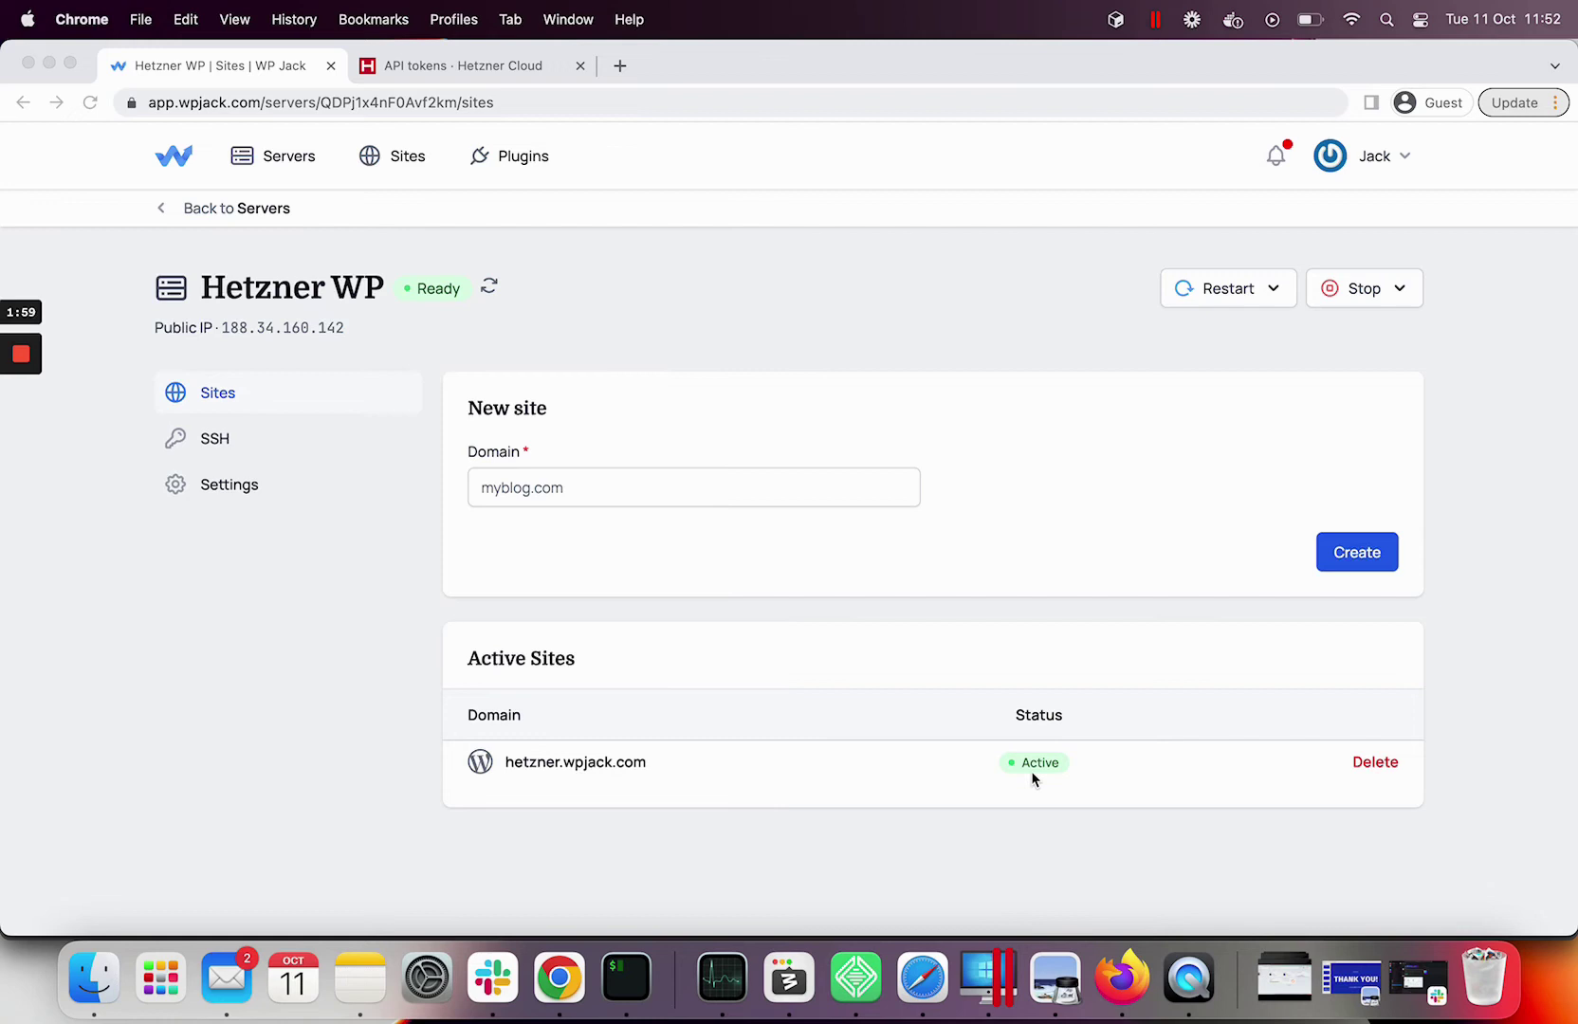
# Open the hetzner.wpjack.com site overview and copy the server IP 188.34.160.142
pyautogui.click(587, 768)
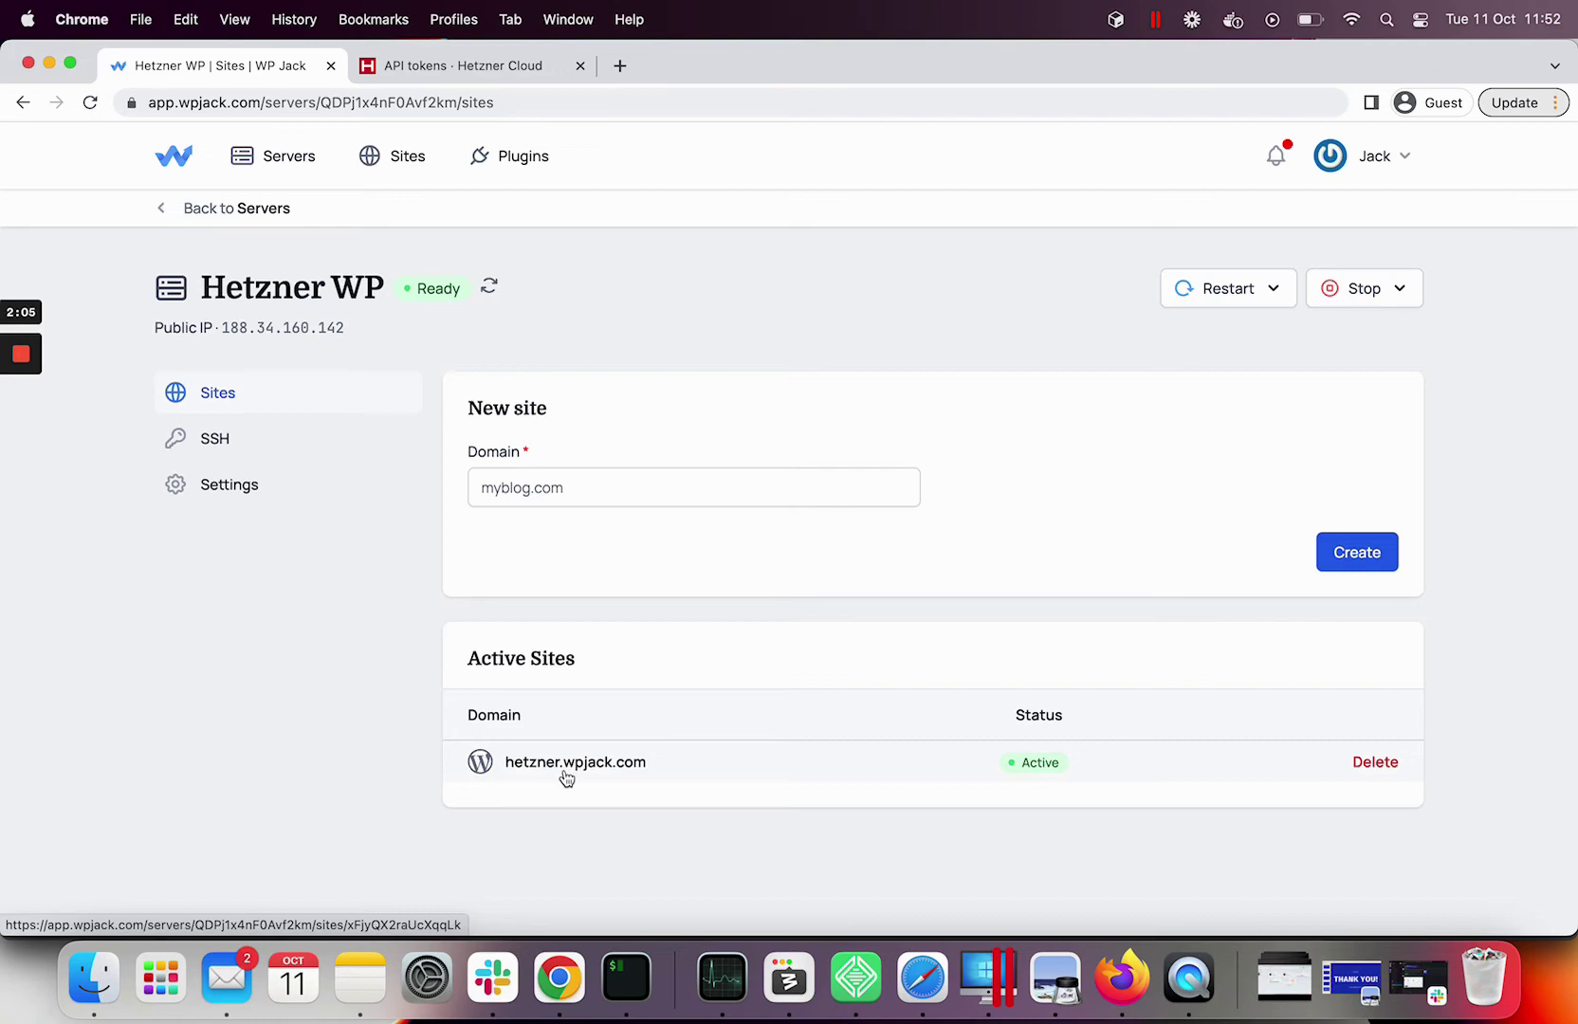
pyautogui.click(567, 773)
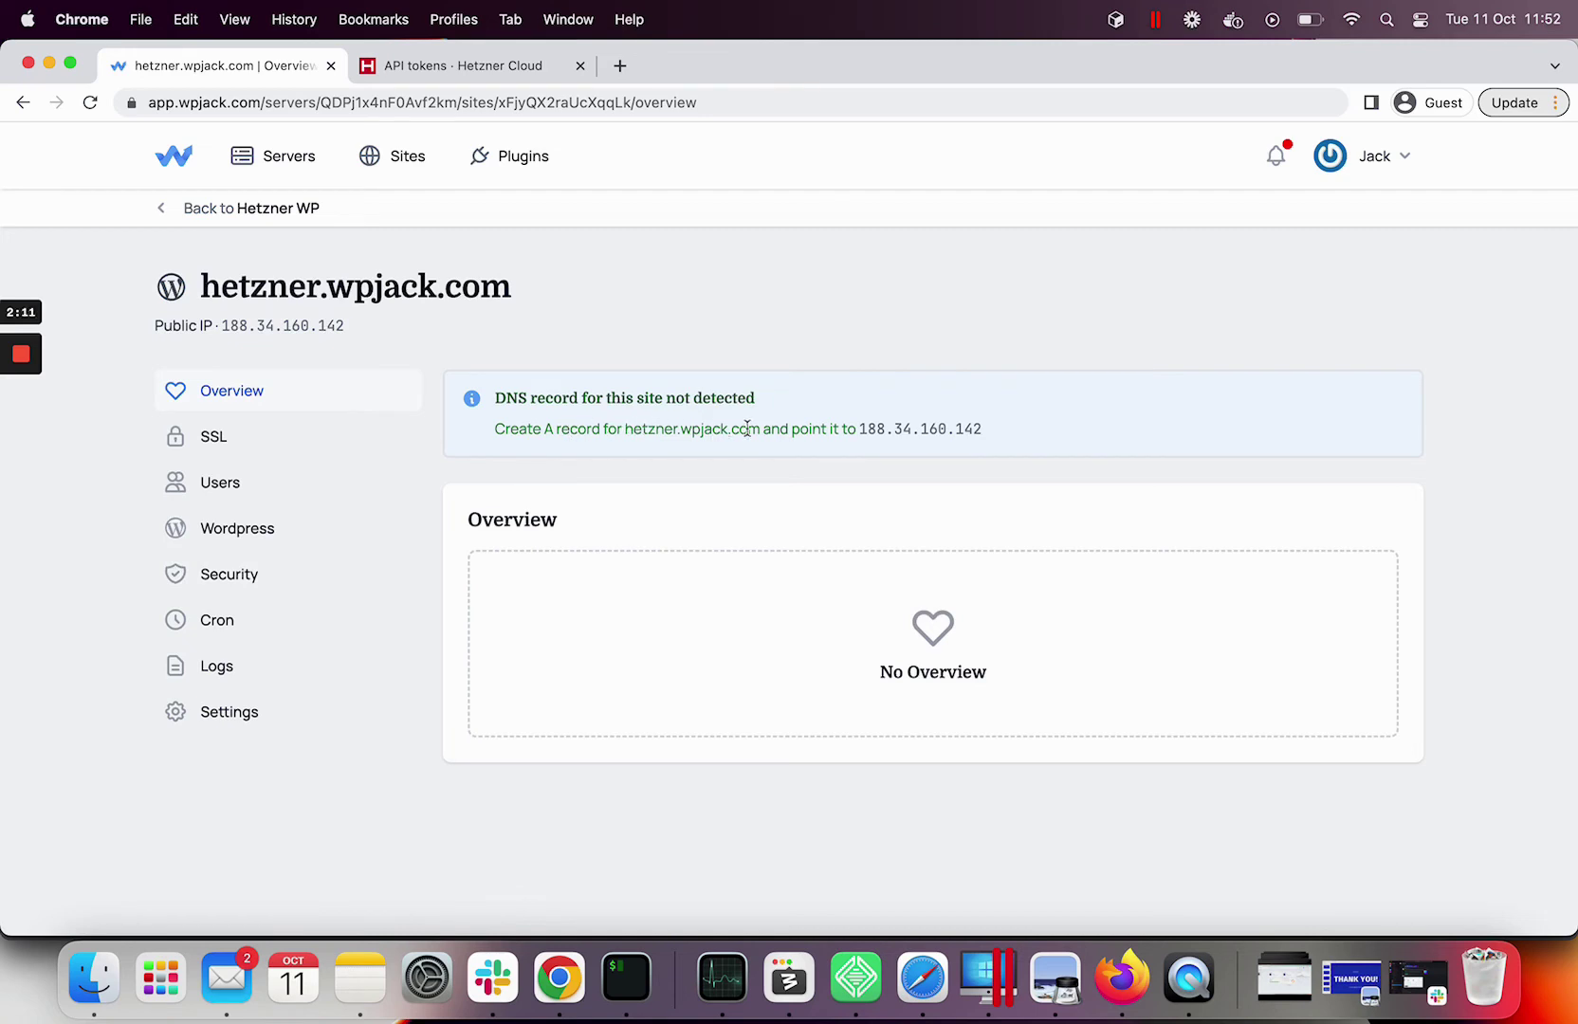
pyautogui.tripleClick(776, 430)
pyautogui.click(933, 337)
pyautogui.click(937, 430)
# Obtain a Let's Encrypt certificate for hetzner.wpjack.com on the site's SSL page
pyautogui.click(216, 438)
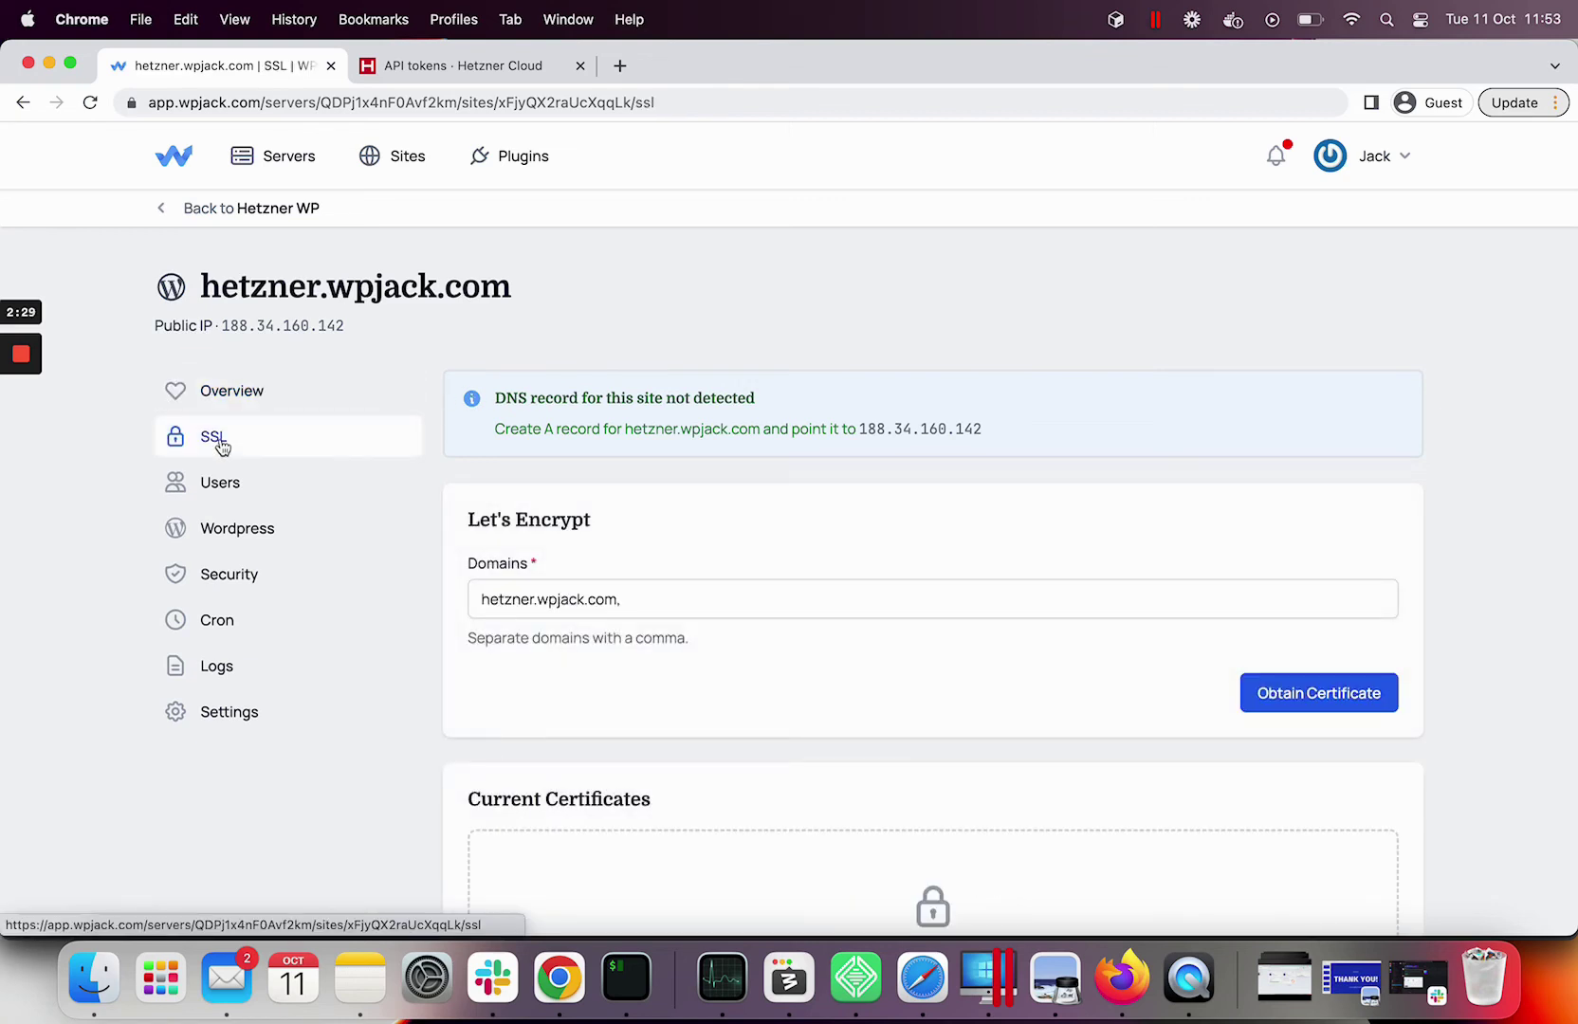
pyautogui.scroll(-3, 377, 504)
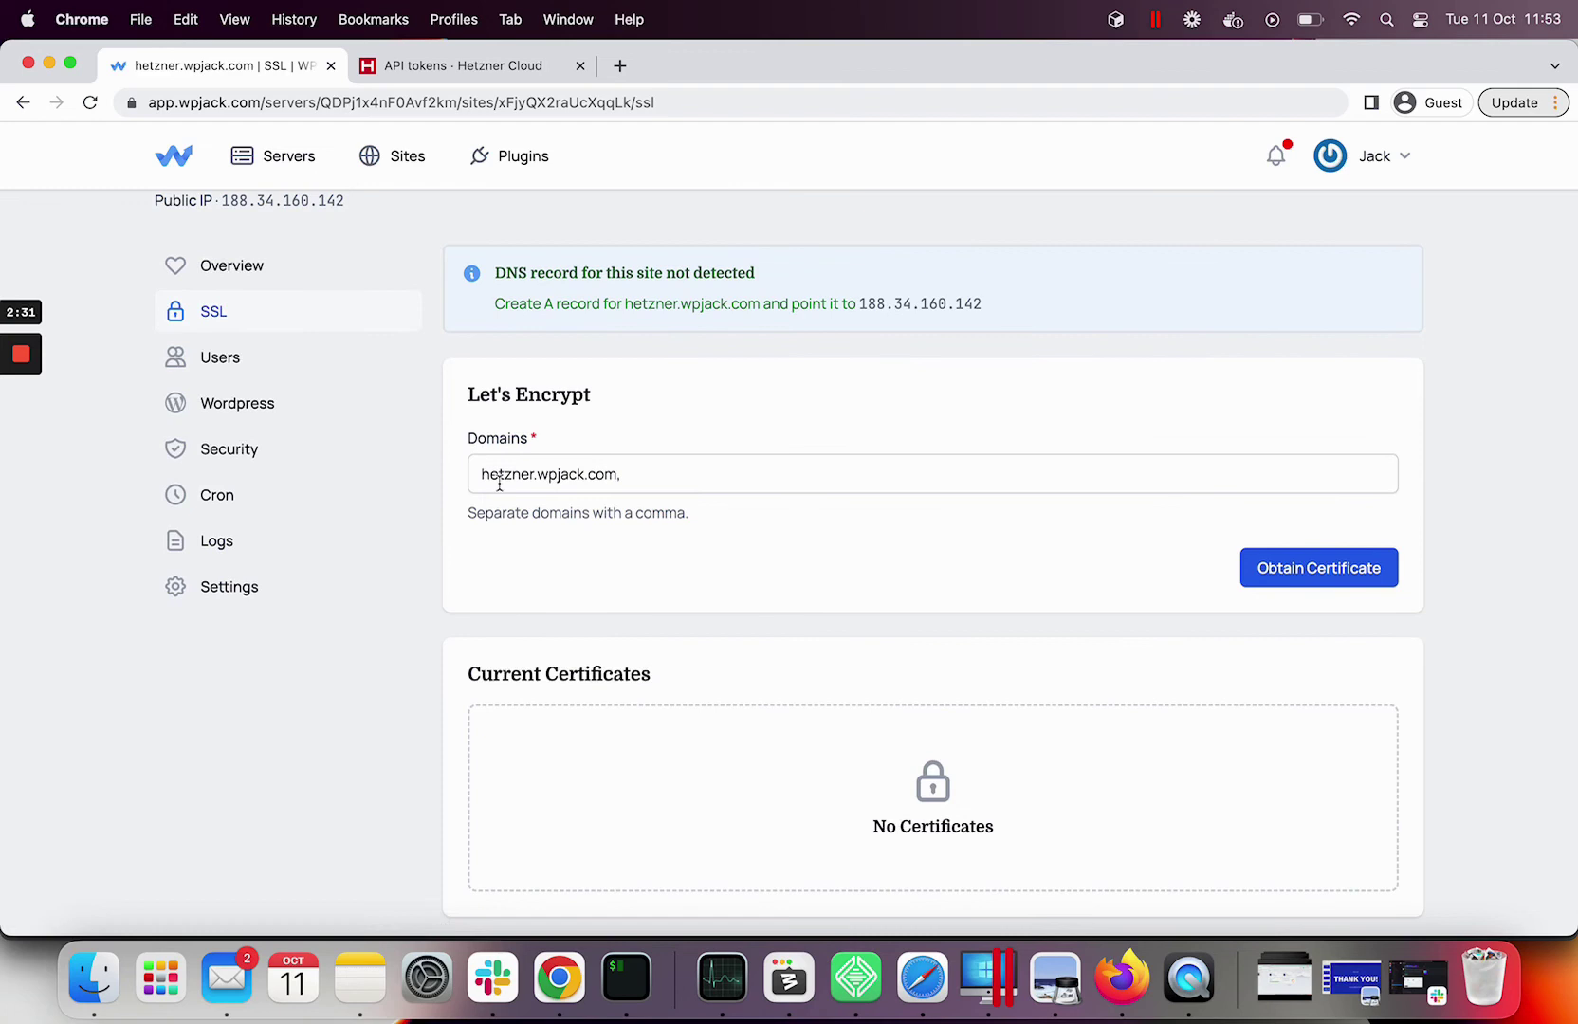
pyautogui.click(1321, 567)
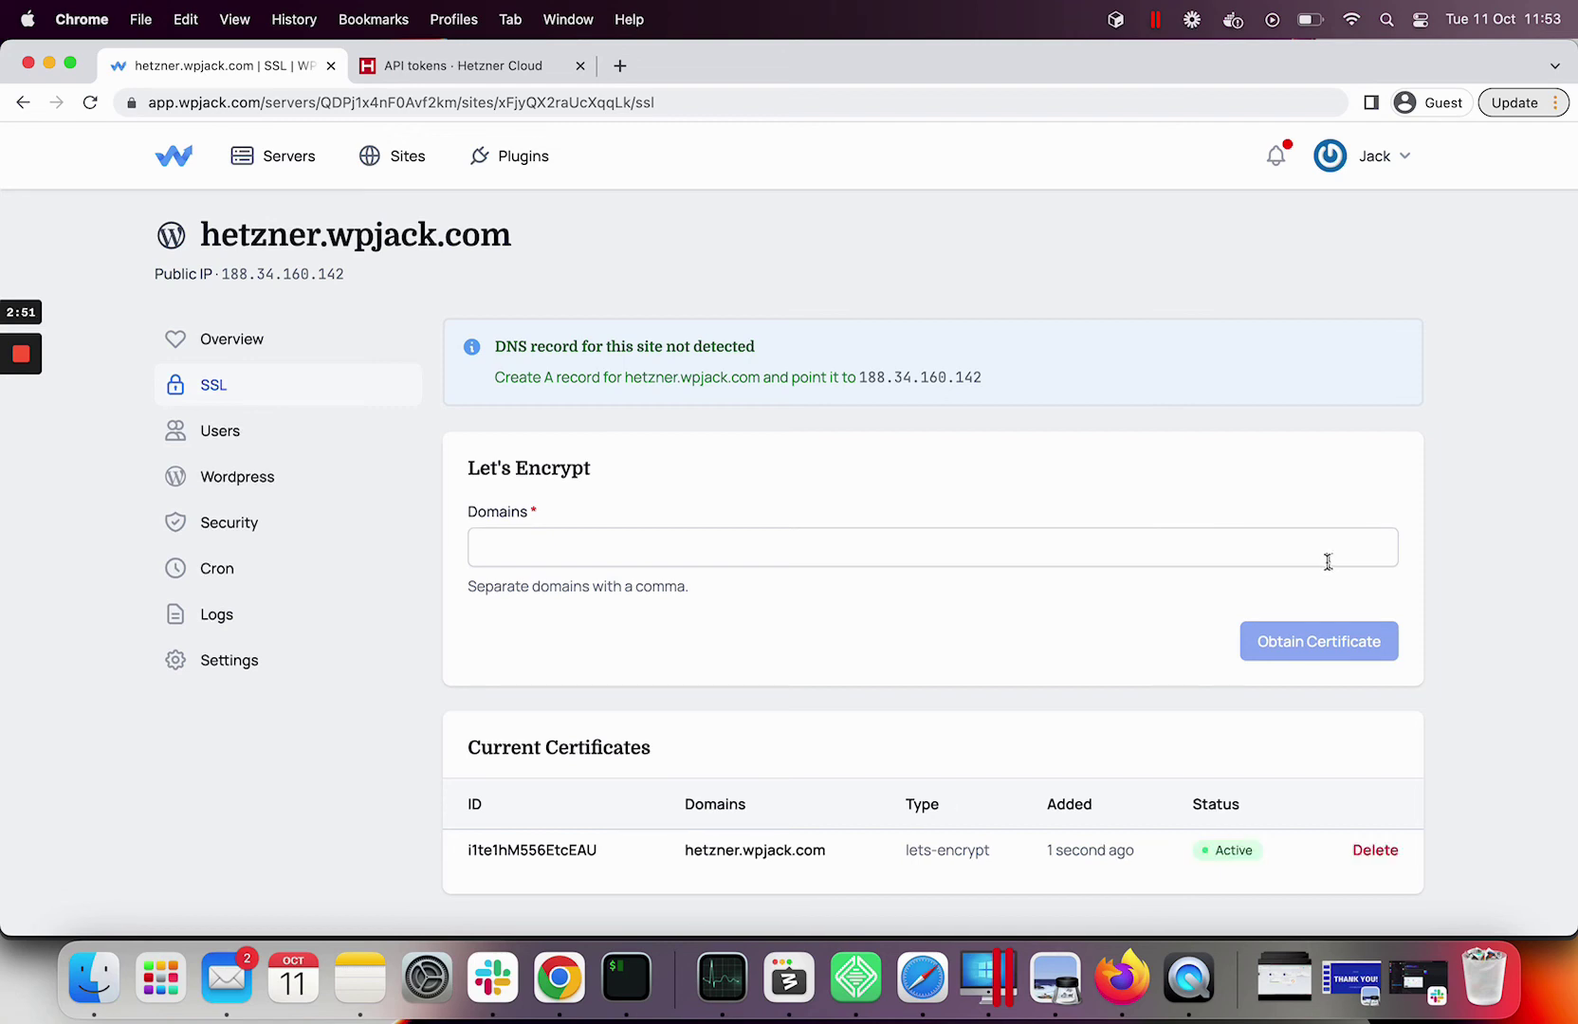
pyautogui.tripleClick(795, 852)
pyautogui.rightClick(795, 852)
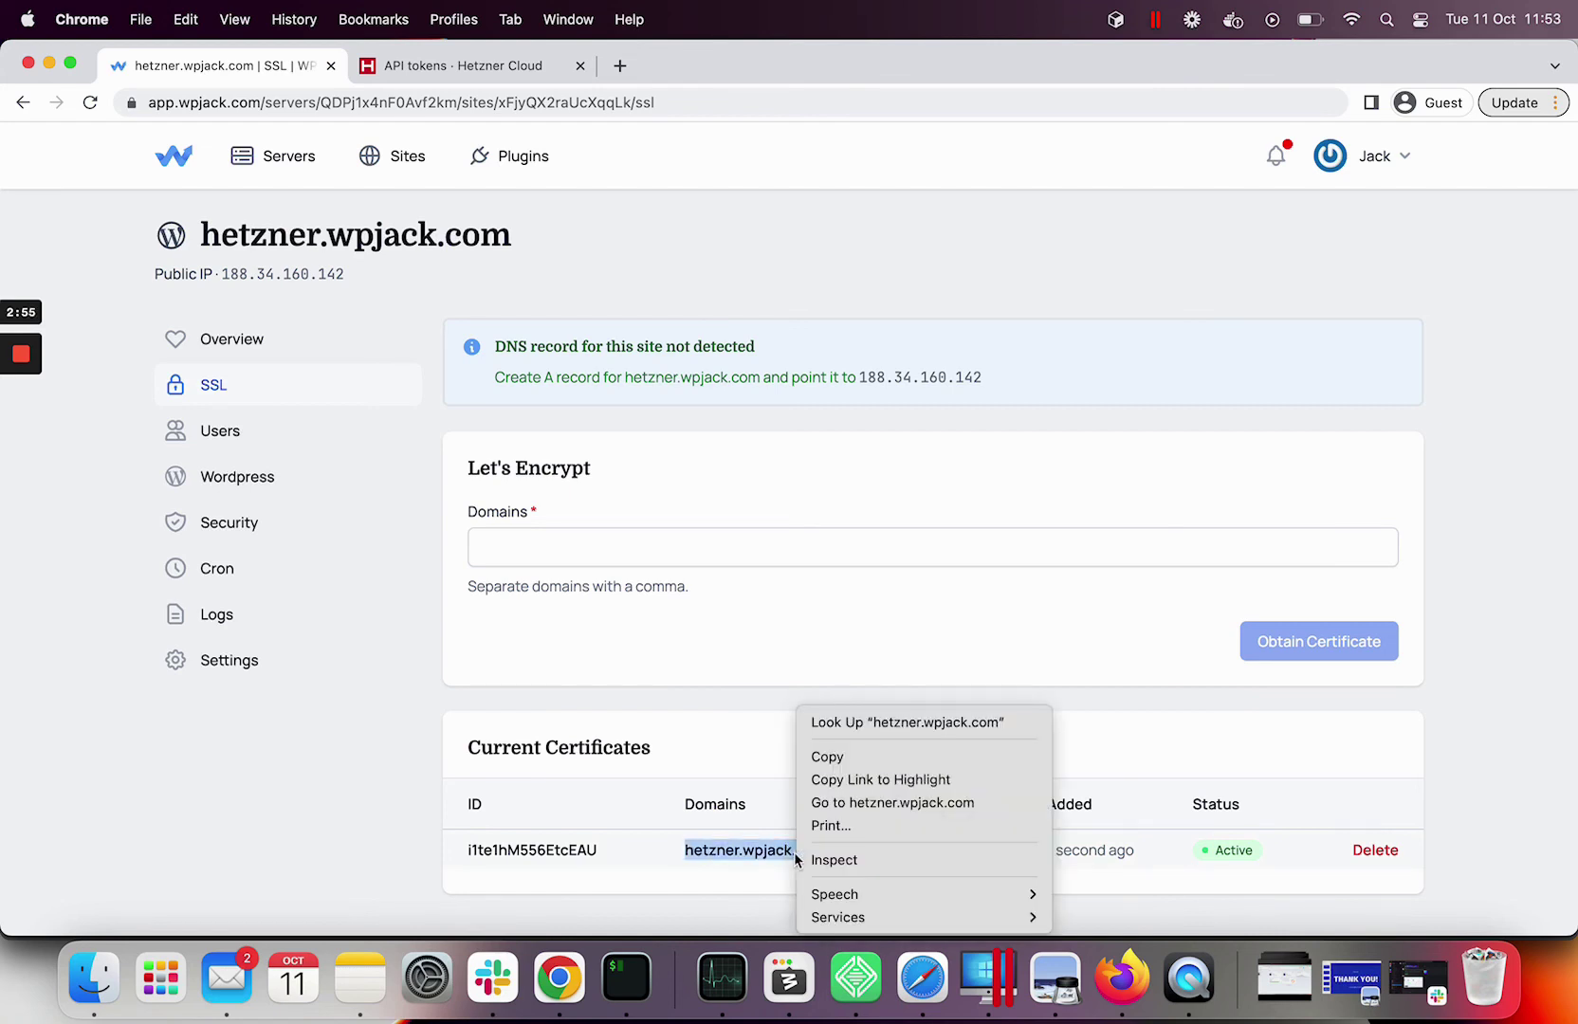
# Open the live hetzner.wpjack.com WordPress site in a new tab
pyautogui.click(833, 805)
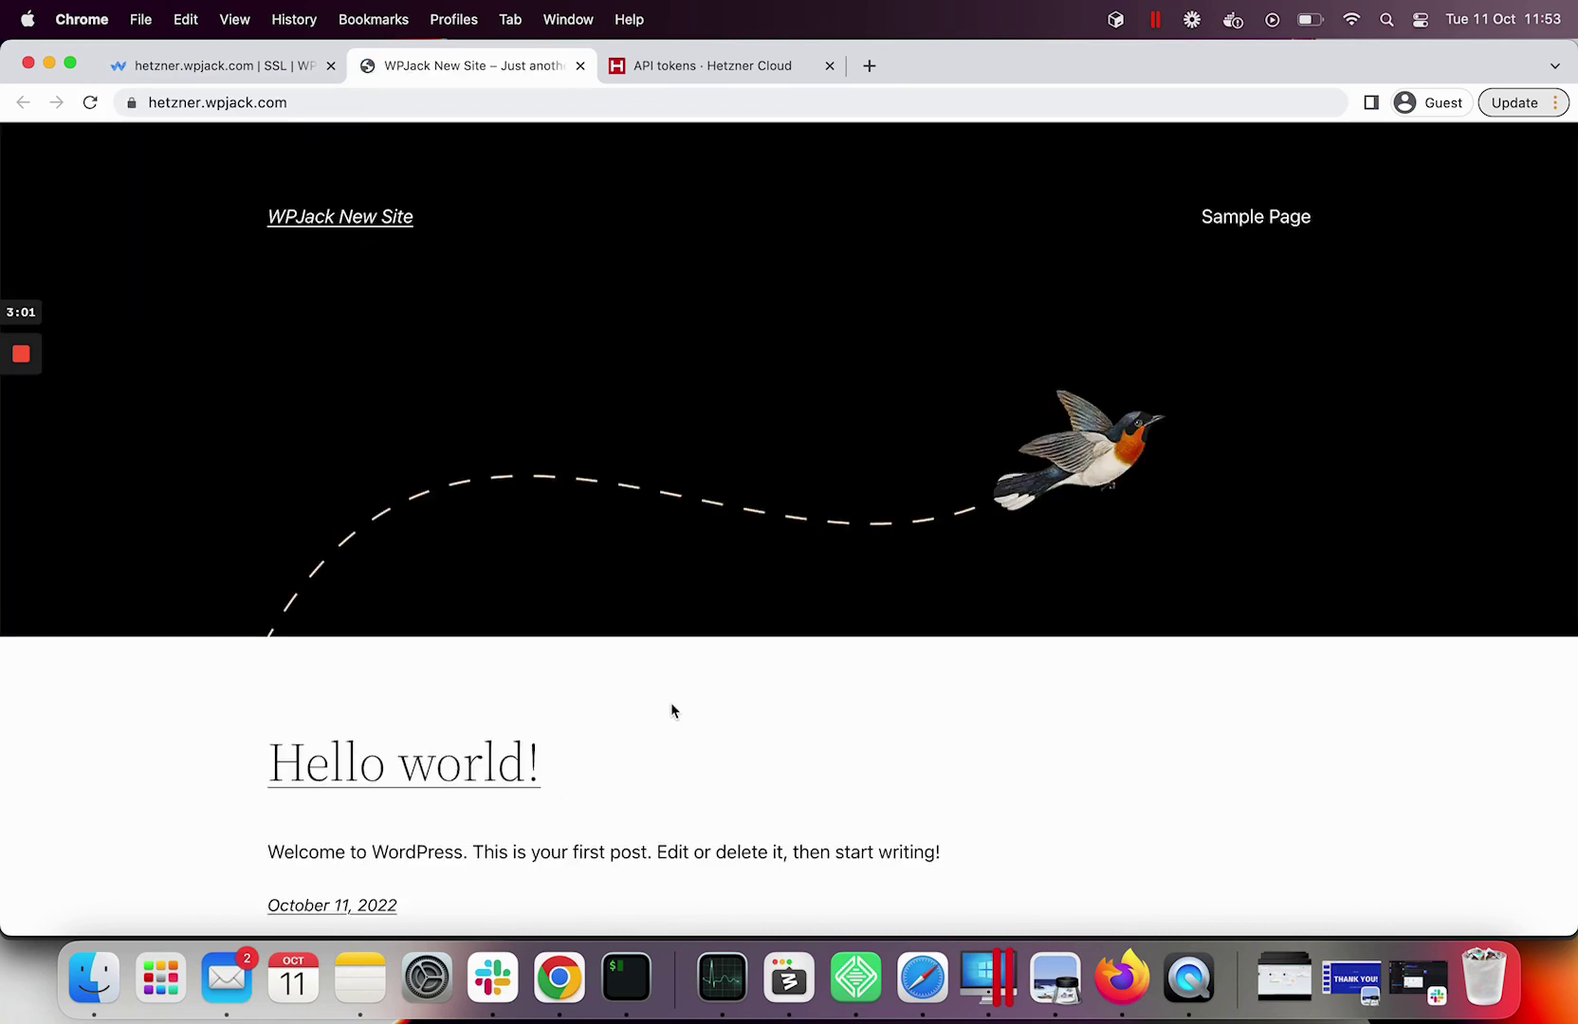
pyautogui.scroll(-3, 672, 711)
pyautogui.scroll(-2, 671, 712)
pyautogui.scroll(5, 672, 711)
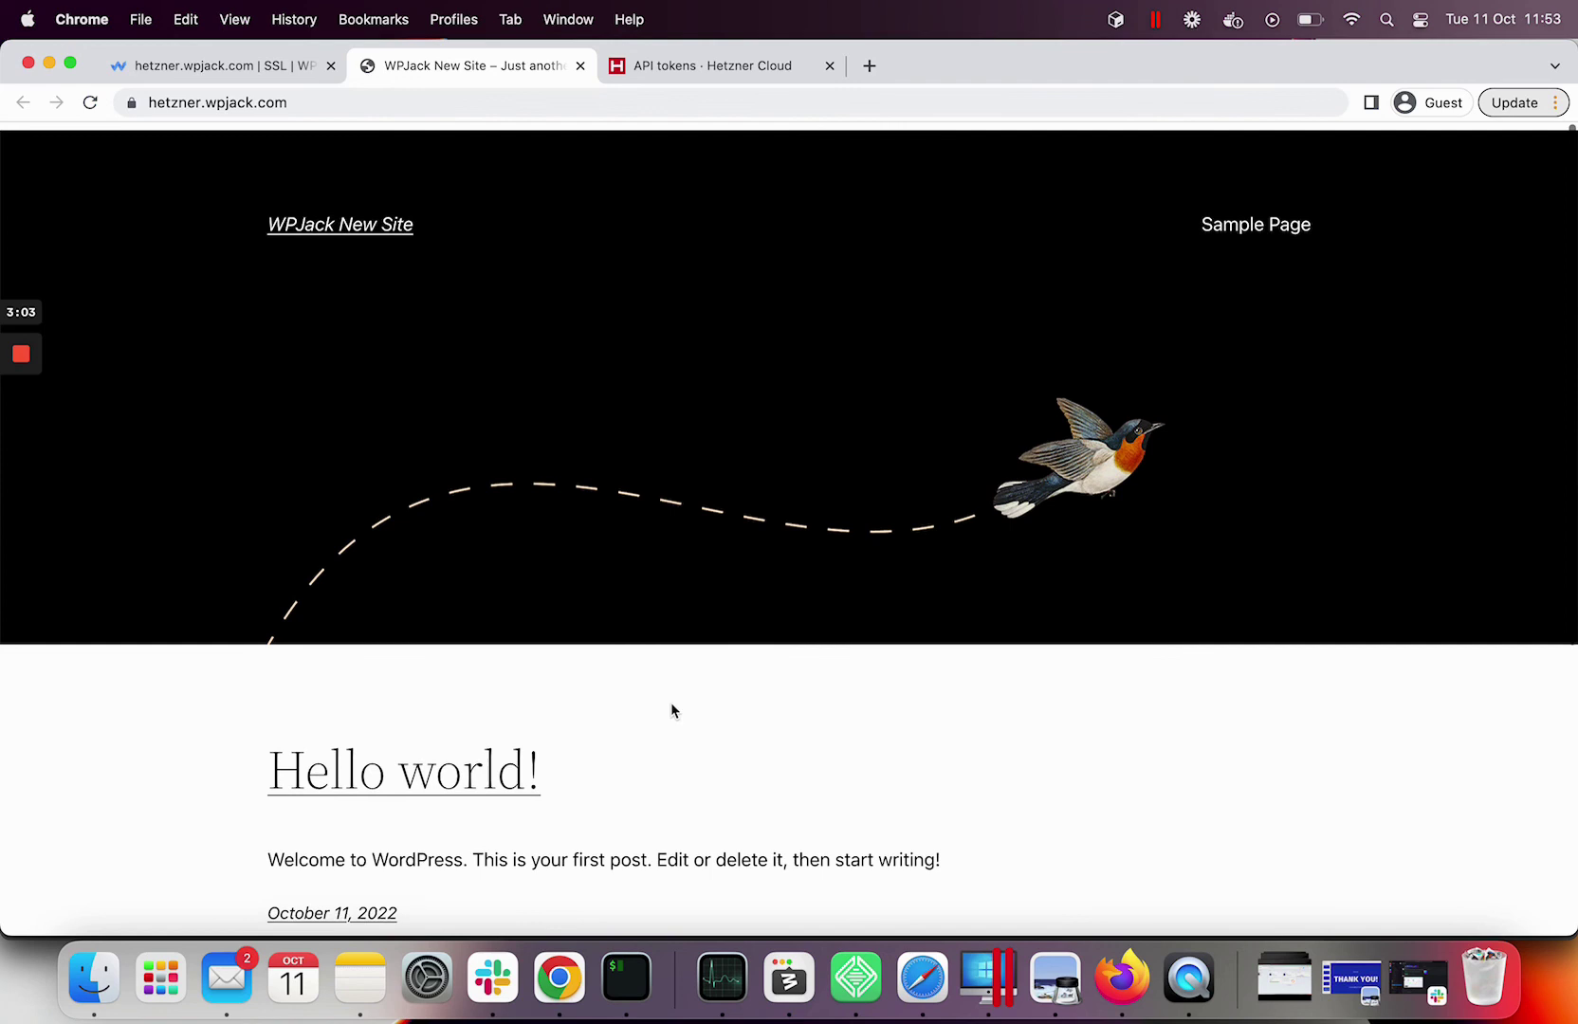
# View the site's certificate, confirming Let's Encrypt R3 issuance expiring 9 January 2023
pyautogui.click(130, 105)
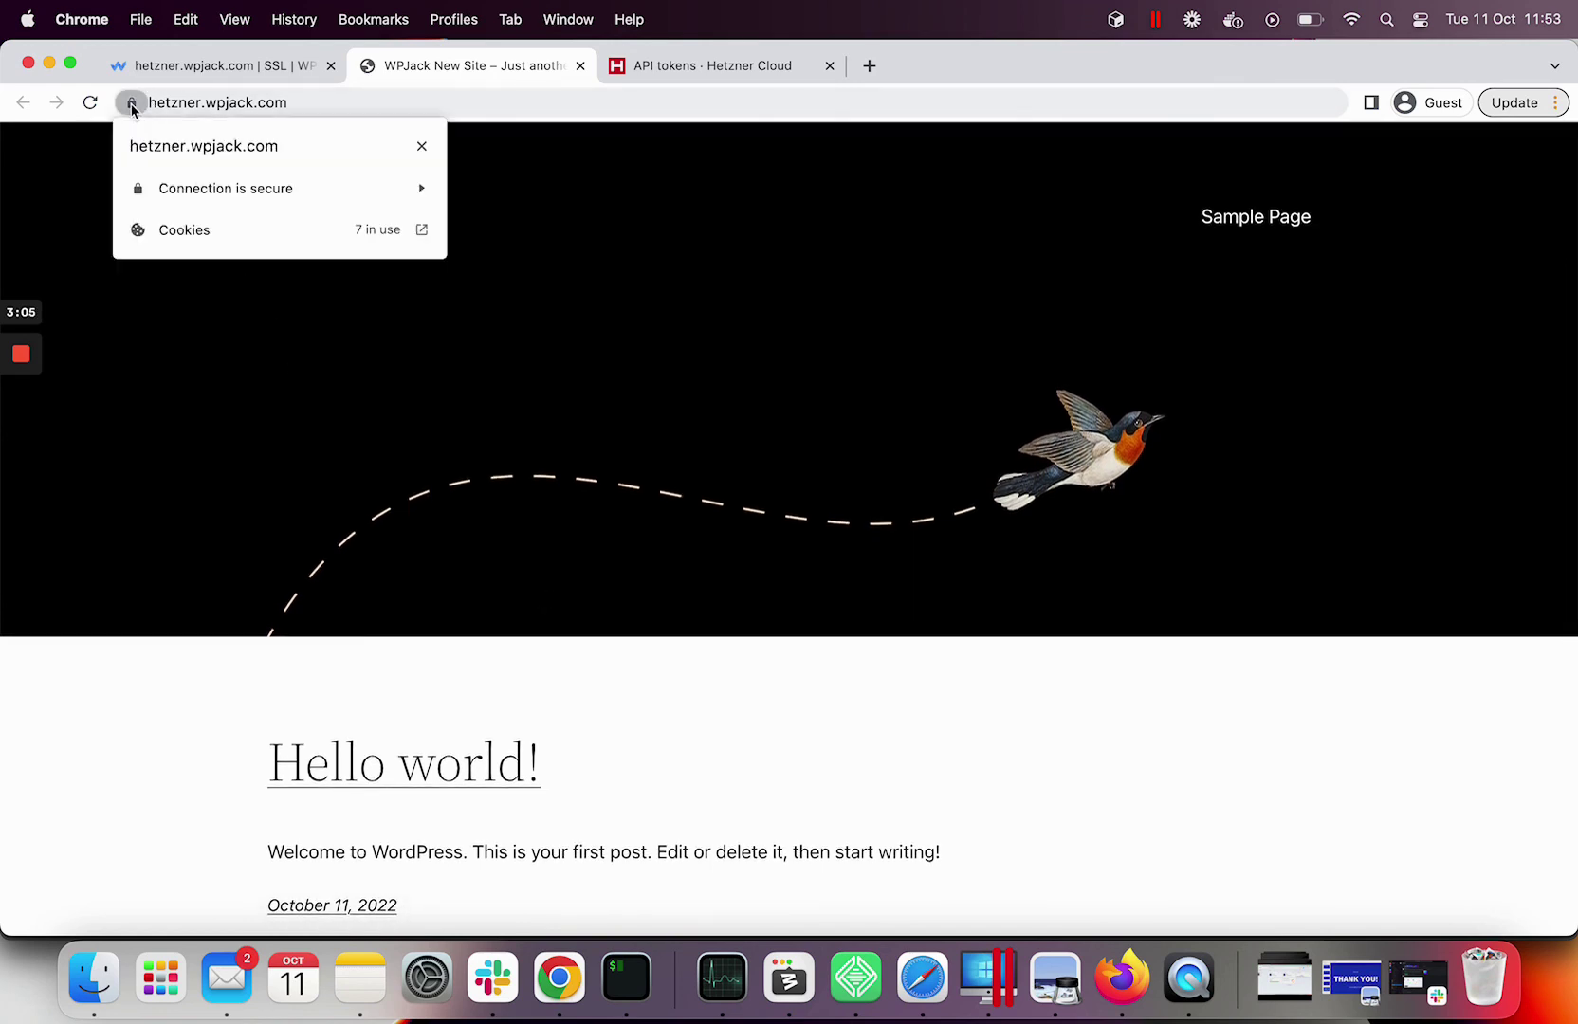
pyautogui.click(202, 197)
pyautogui.click(224, 322)
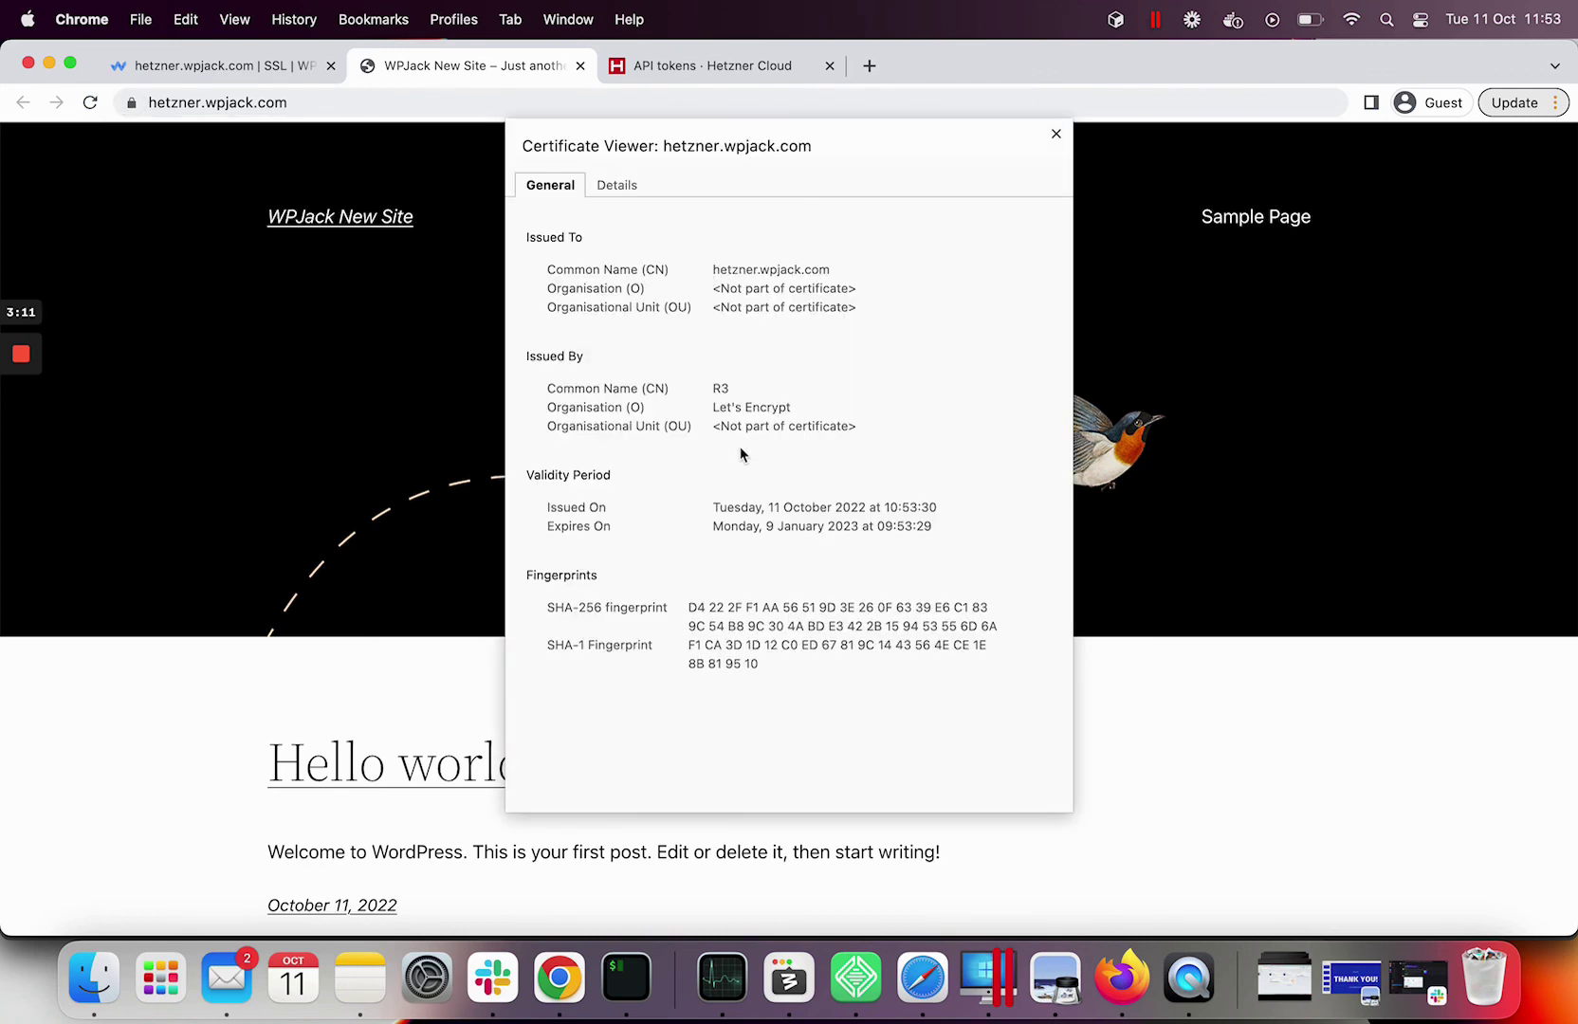
pyautogui.tripleClick(751, 512)
pyautogui.click(1139, 374)
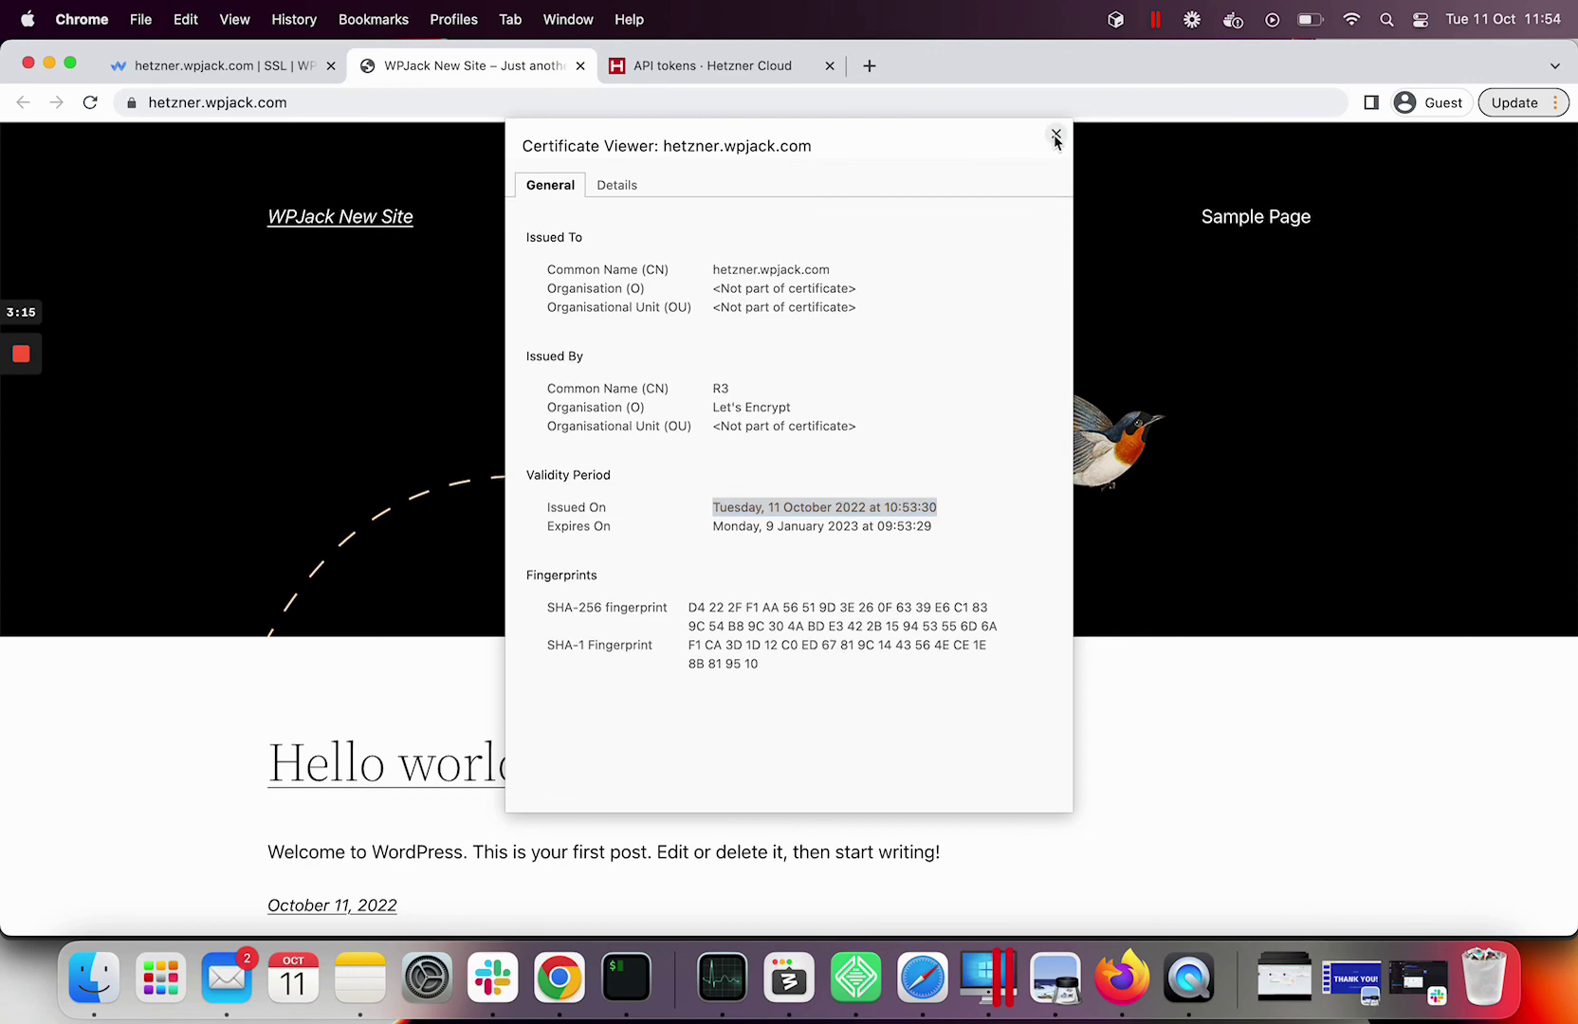